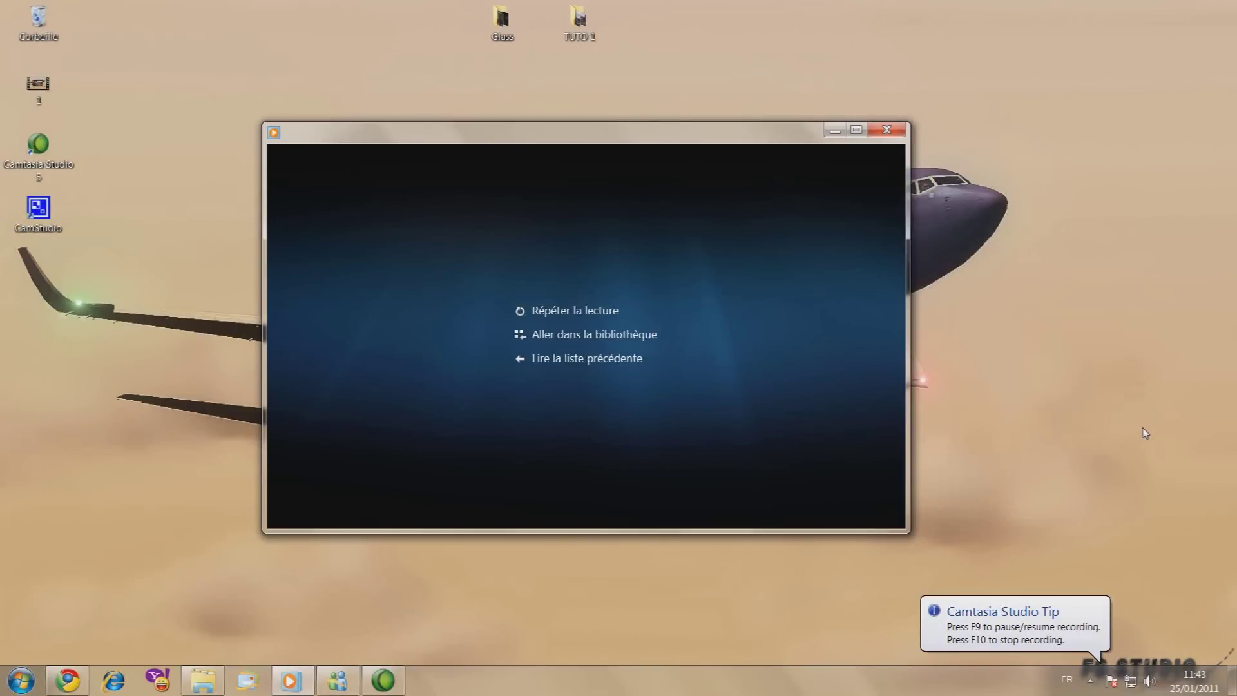
Play the piste 45 airplane clip in Windows Media Player.
{"action": "mouse_move", "coordinate": [465, 368]}
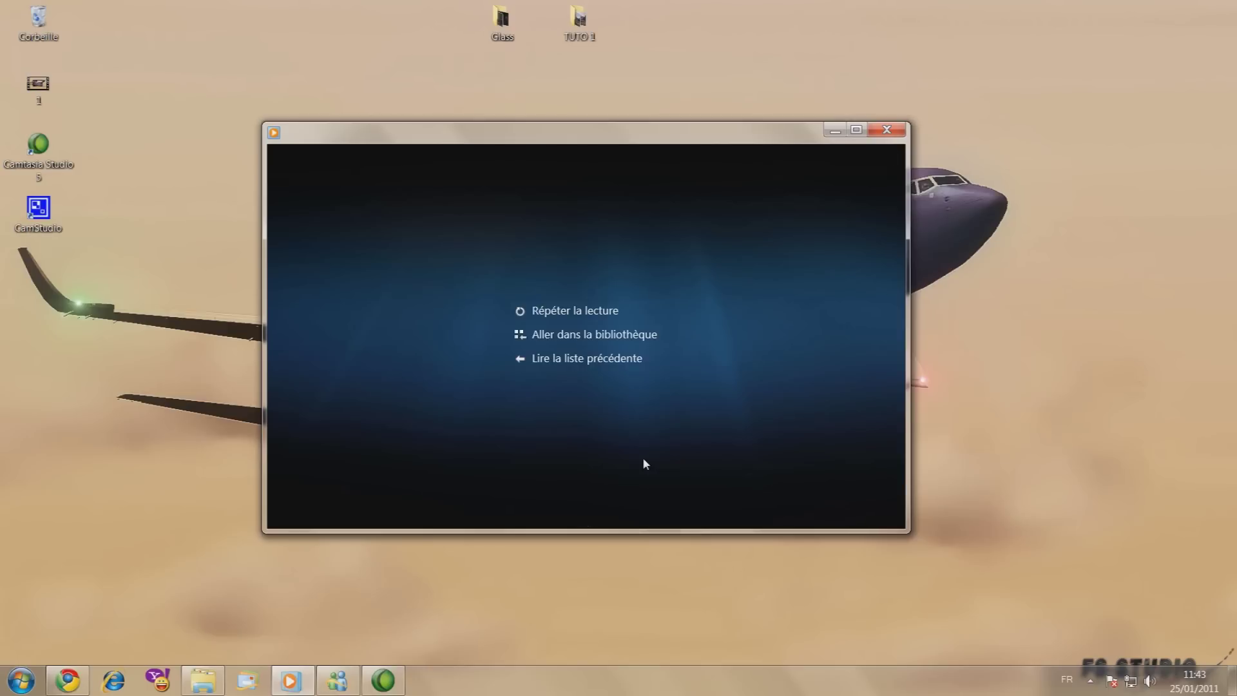
{"action": "mouse_move", "coordinate": [644, 457]}
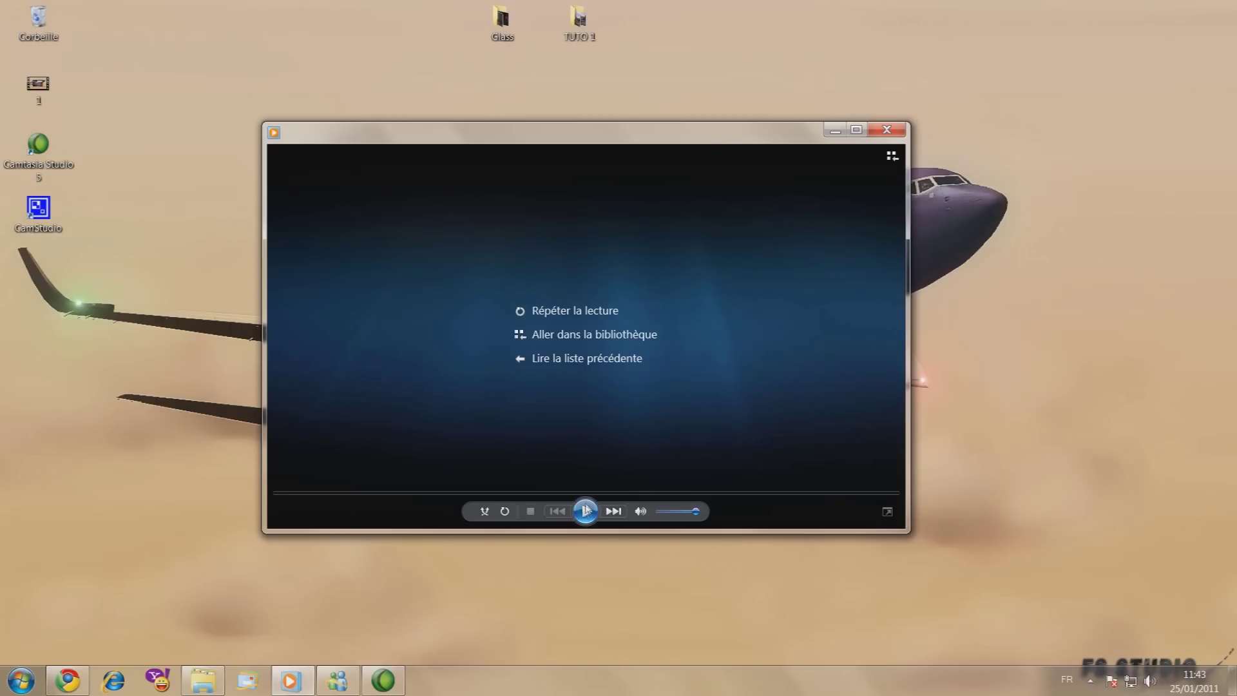
{"action": "left_click", "coordinate": [585, 511]}
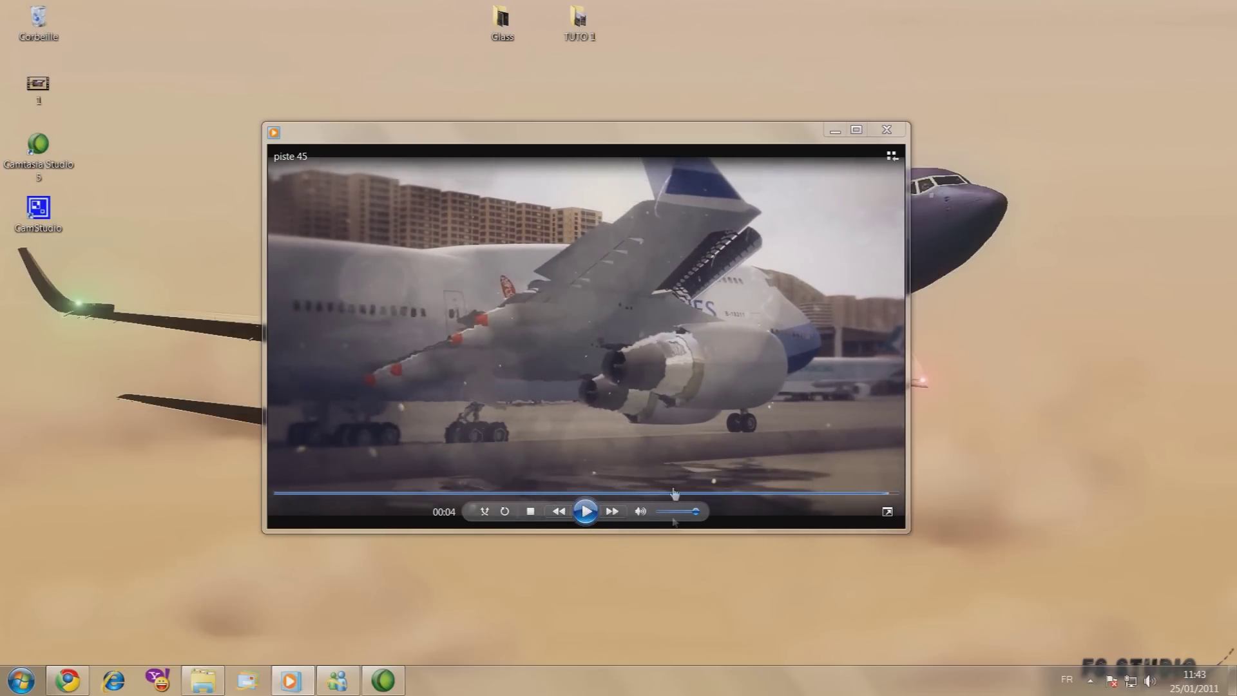
Enlarge the player window taller and wider, then move it up and left.
{"action": "left_click_drag", "start_coordinate": [675, 533], "coordinate": [675, 554]}
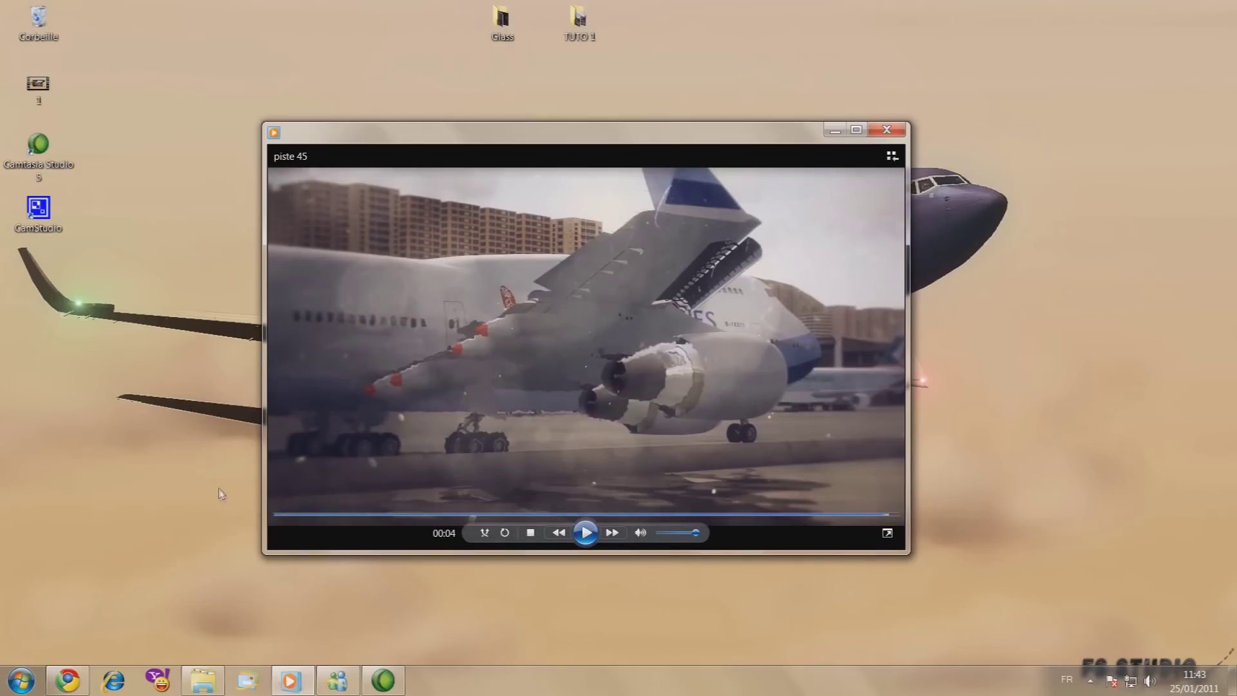
{"action": "left_click_drag", "start_coordinate": [659, 554], "coordinate": [659, 562]}
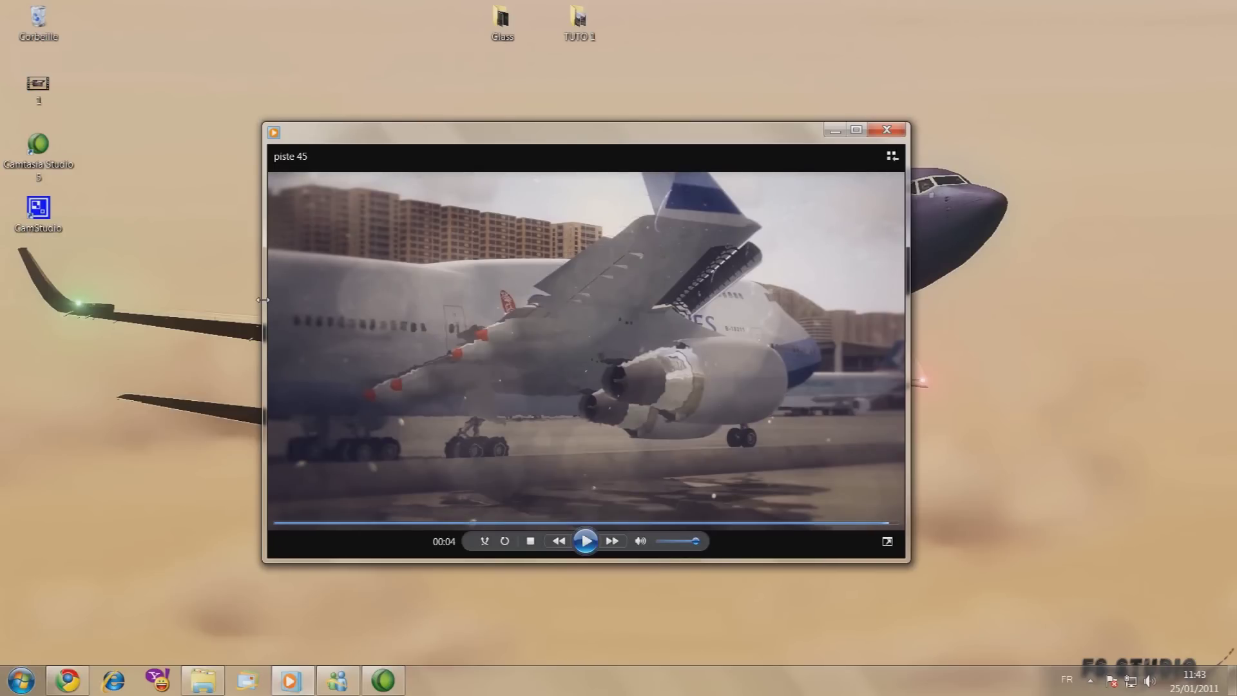
{"action": "left_click_drag", "start_coordinate": [263, 299], "coordinate": [234, 300]}
{"action": "left_click_drag", "start_coordinate": [543, 562], "coordinate": [543, 583]}
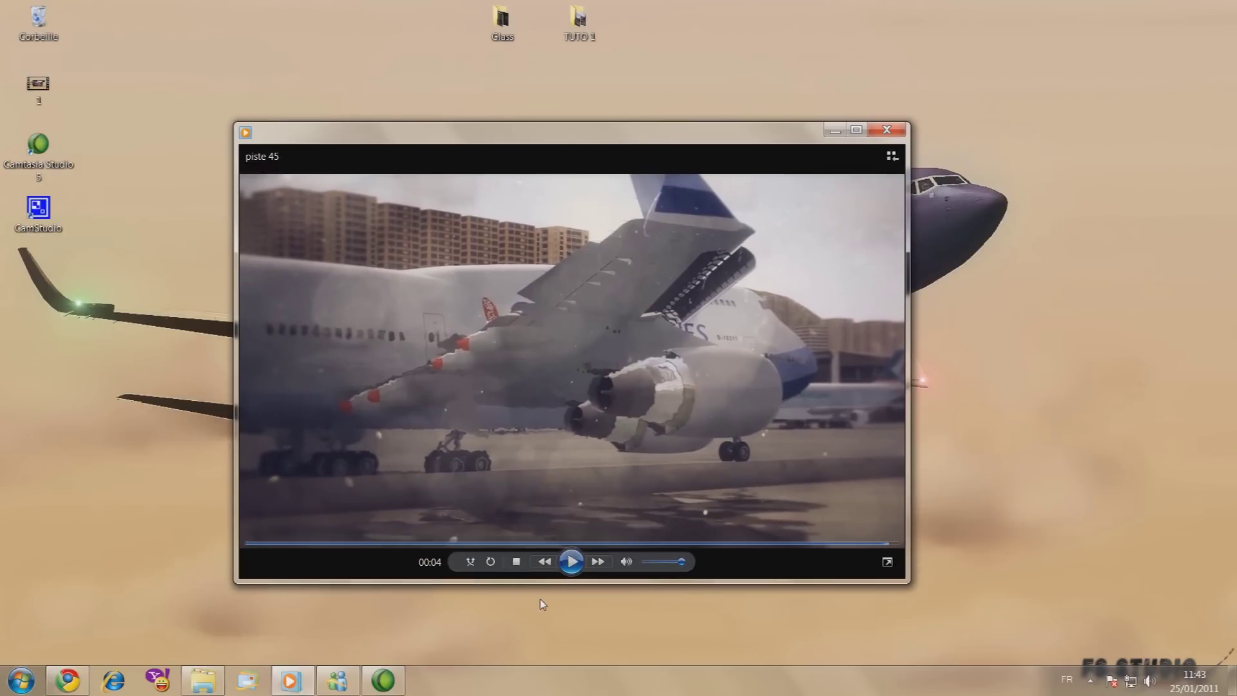
{"action": "left_click_drag", "start_coordinate": [910, 412], "coordinate": [957, 410]}
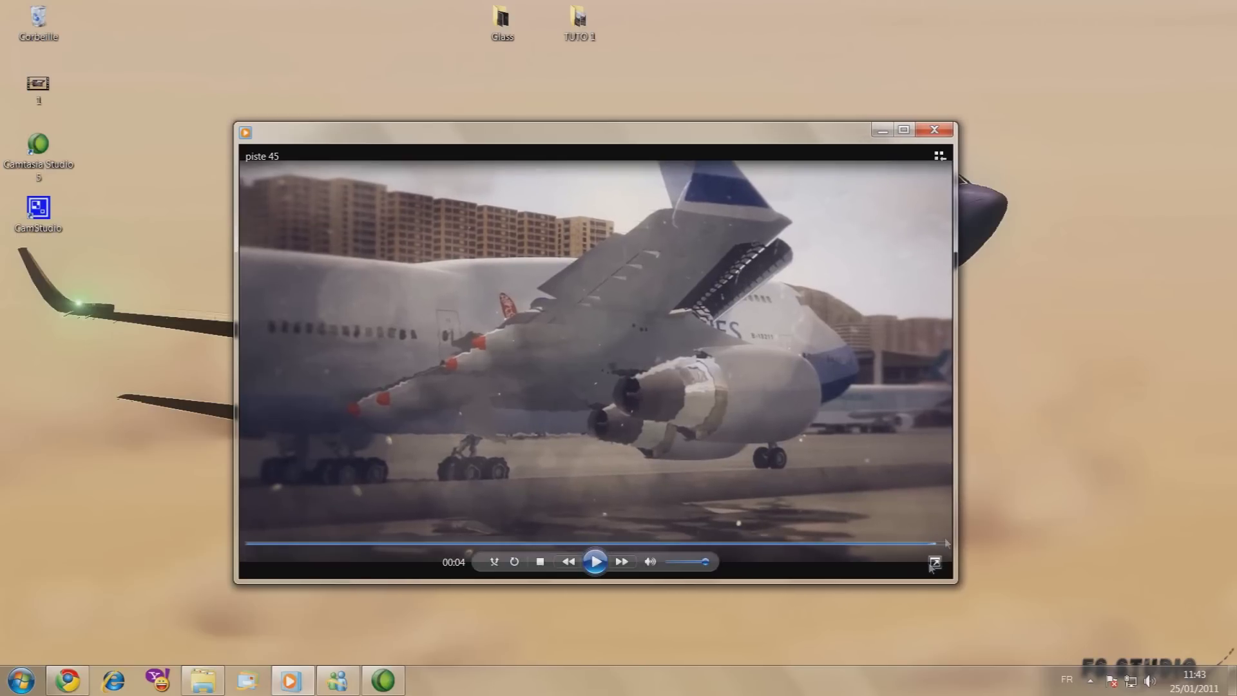
{"action": "left_click_drag", "start_coordinate": [377, 132], "coordinate": [361, 106]}
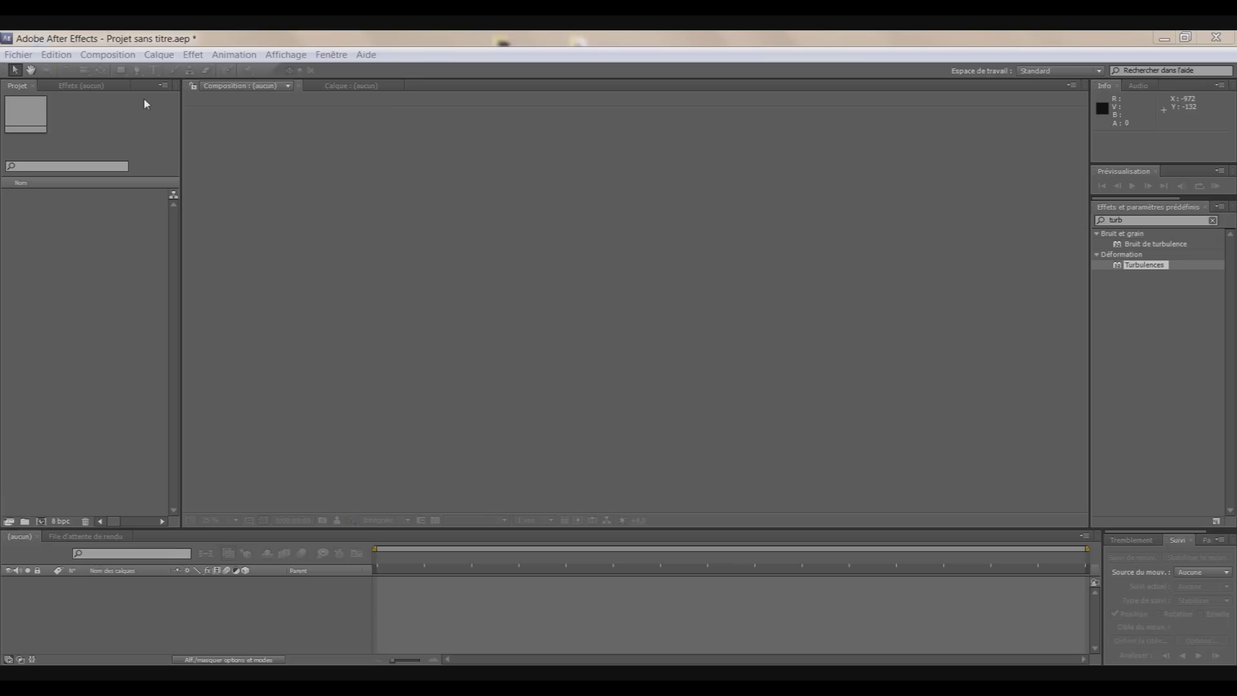
Make a new HDTV 1080 composition at 24 fps, 10 seconds long, with a pure black background.
{"action": "left_click", "coordinate": [103, 56]}
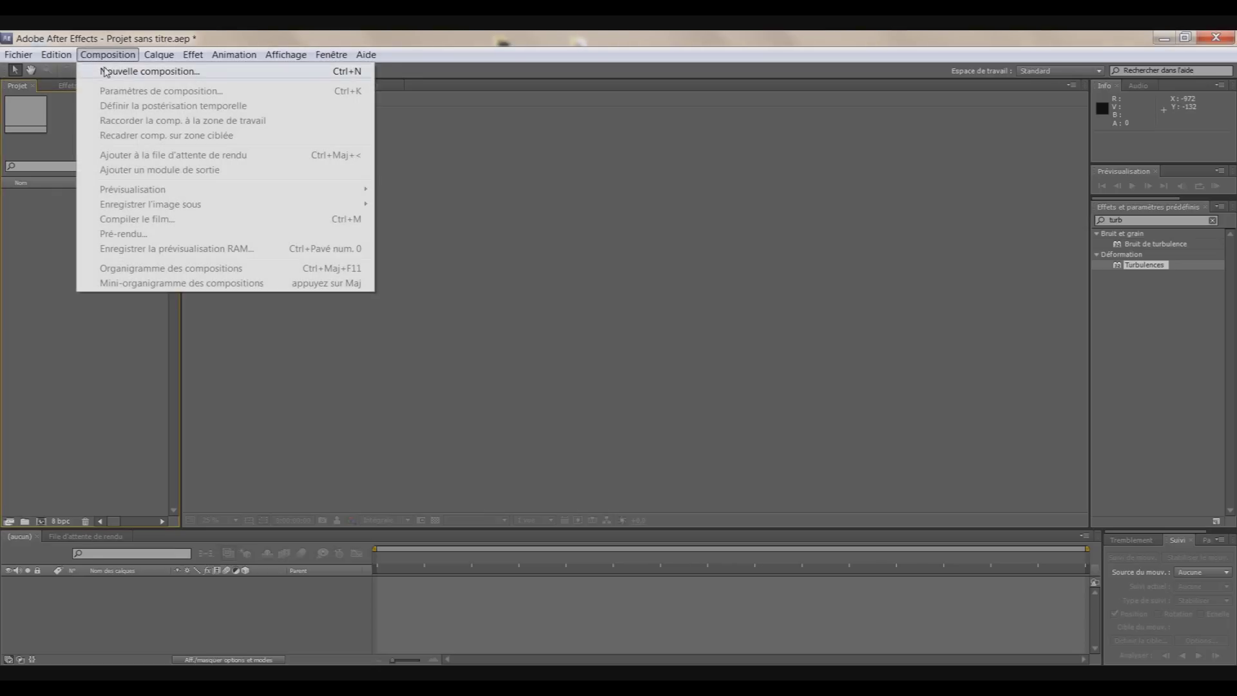
{"action": "left_click", "coordinate": [107, 73]}
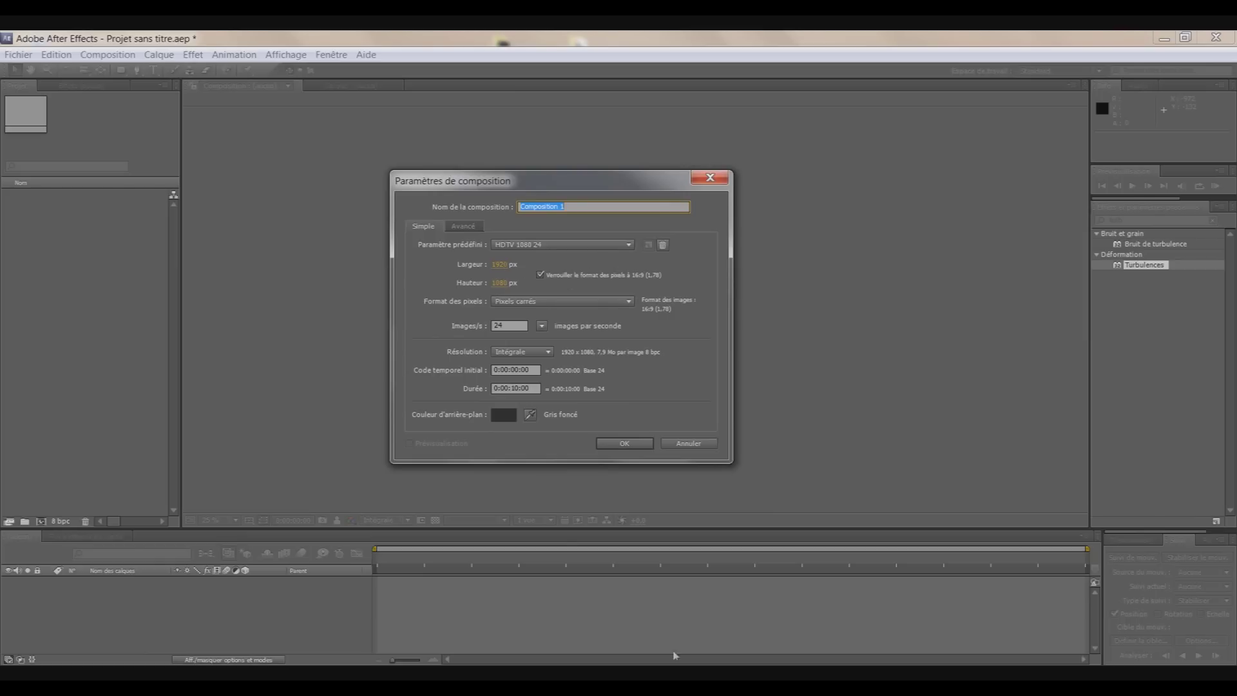
{"action": "double_click", "coordinate": [509, 325]}
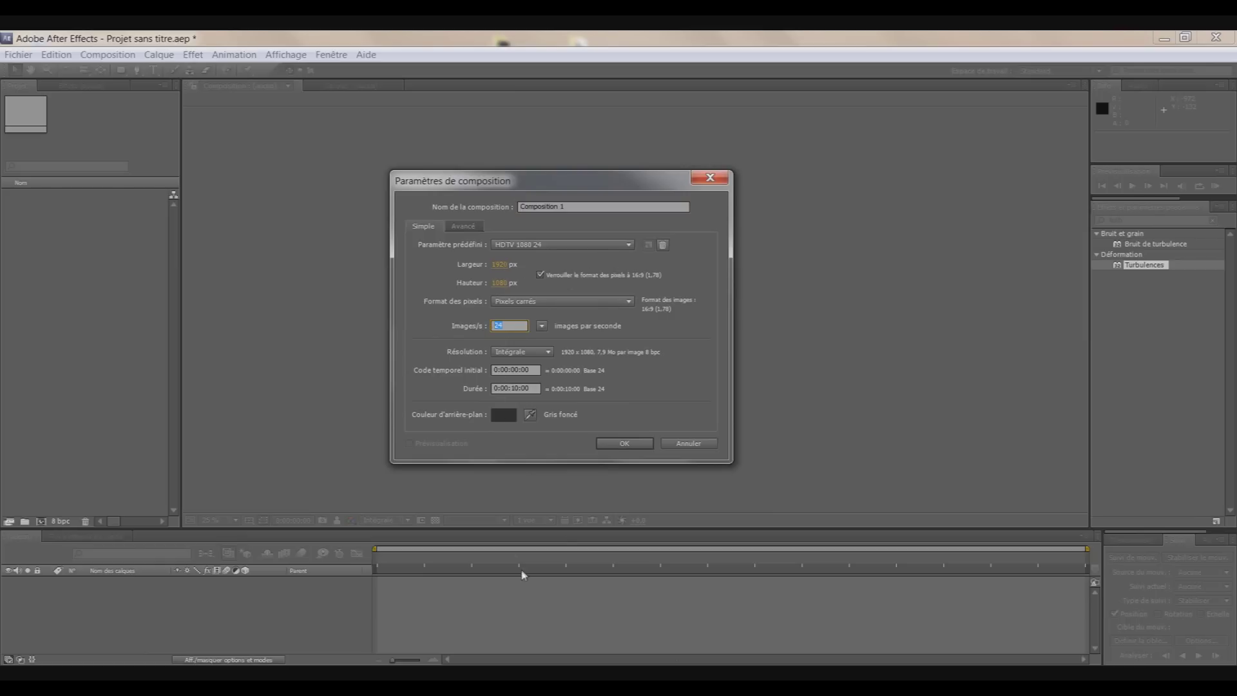
{"action": "left_click", "coordinate": [514, 387]}
{"action": "left_click", "coordinate": [505, 416]}
{"action": "left_click_drag", "start_coordinate": [891, 318], "coordinate": [853, 400]}
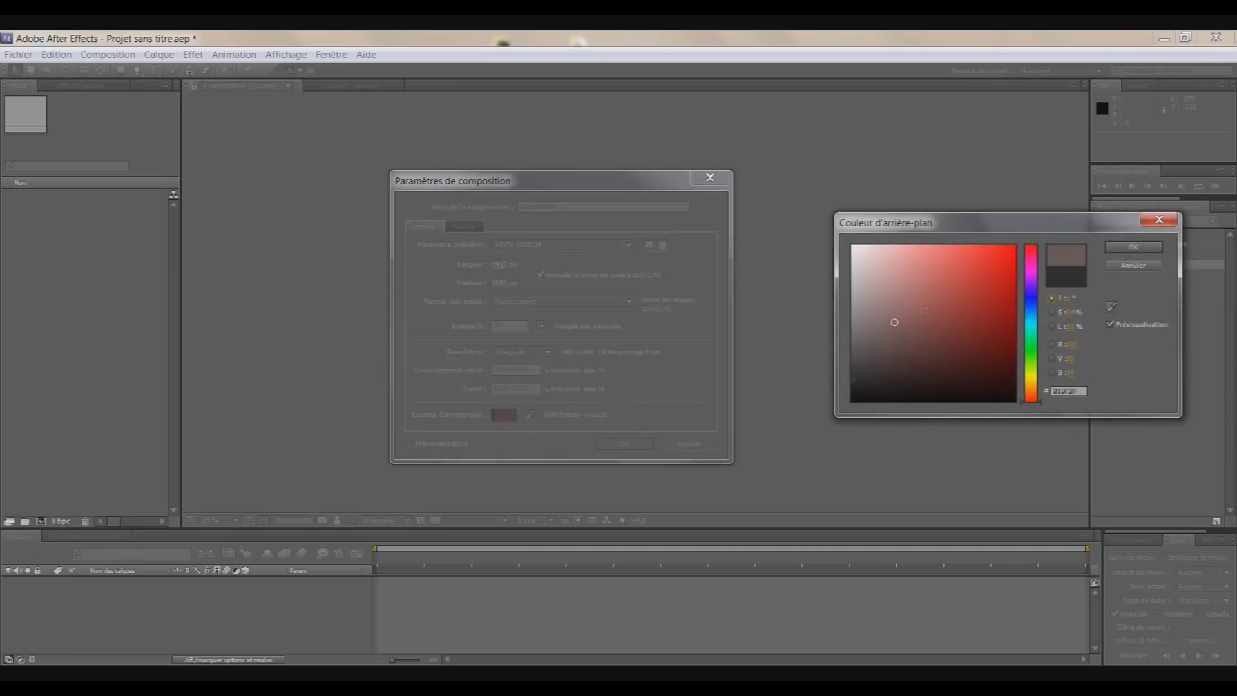
{"action": "left_click", "coordinate": [1133, 246]}
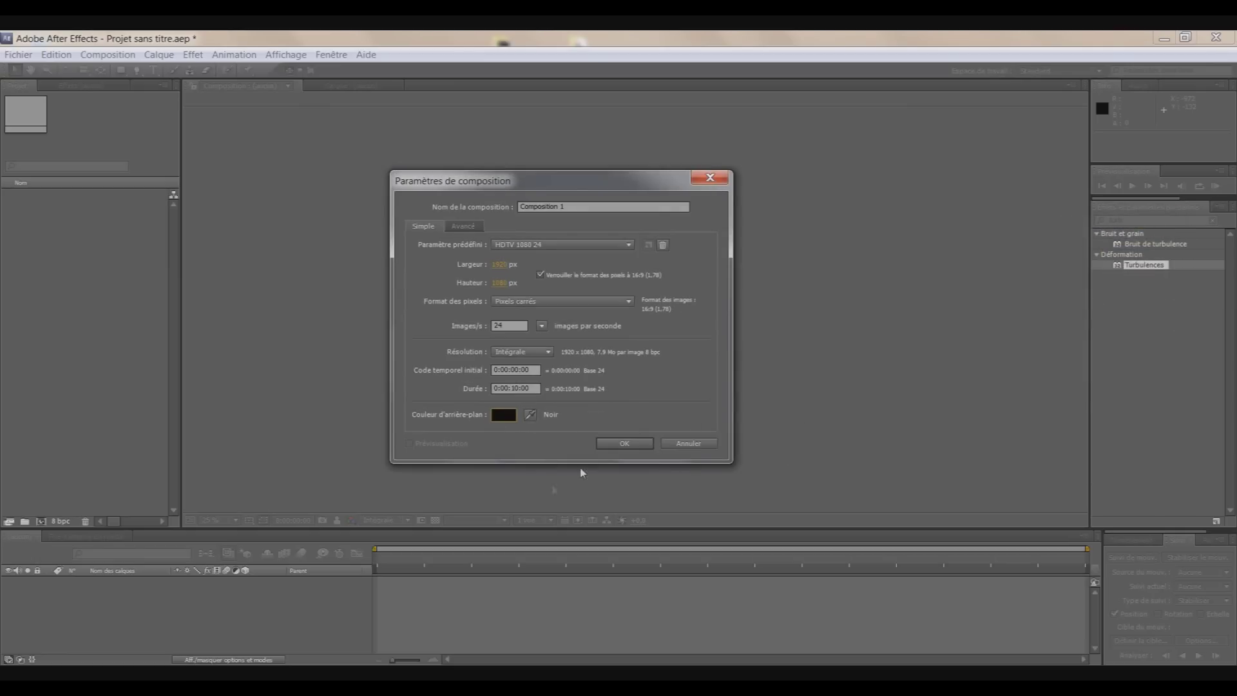
{"action": "left_click", "coordinate": [616, 444]}
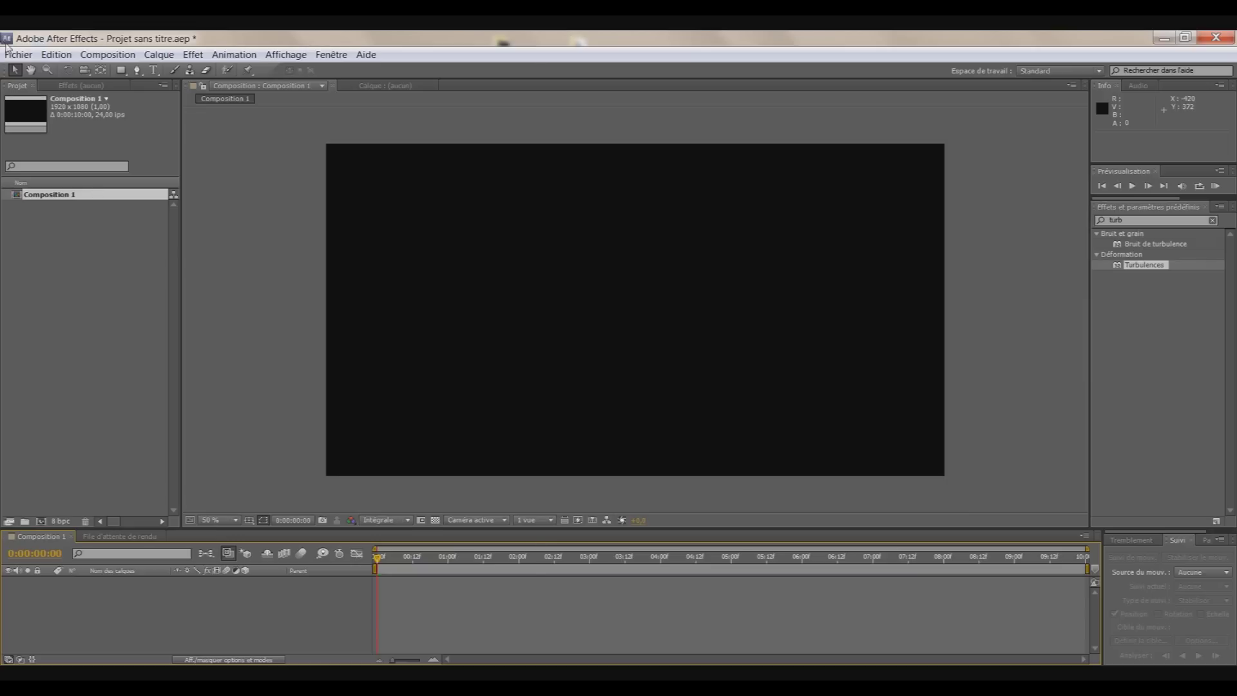
{"action": "left_click", "coordinate": [15, 54]}
{"action": "mouse_move", "coordinate": [287, 277]}
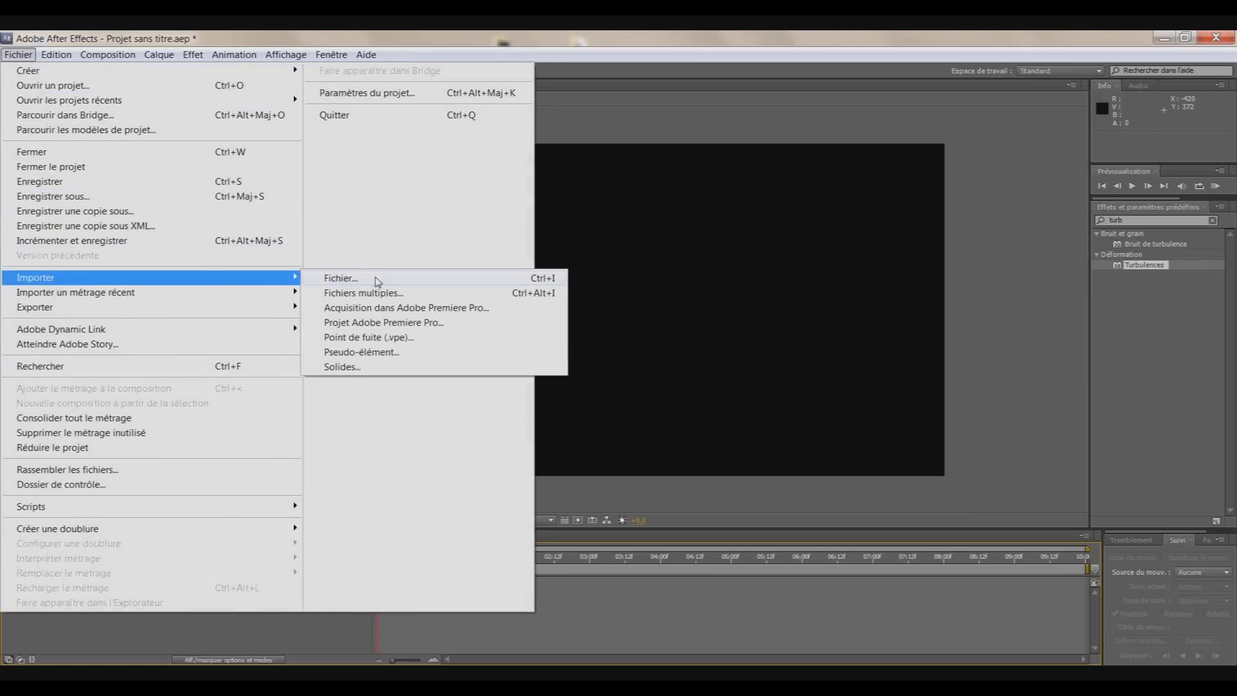
{"action": "left_click", "coordinate": [377, 276]}
{"action": "double_click", "coordinate": [308, 158]}
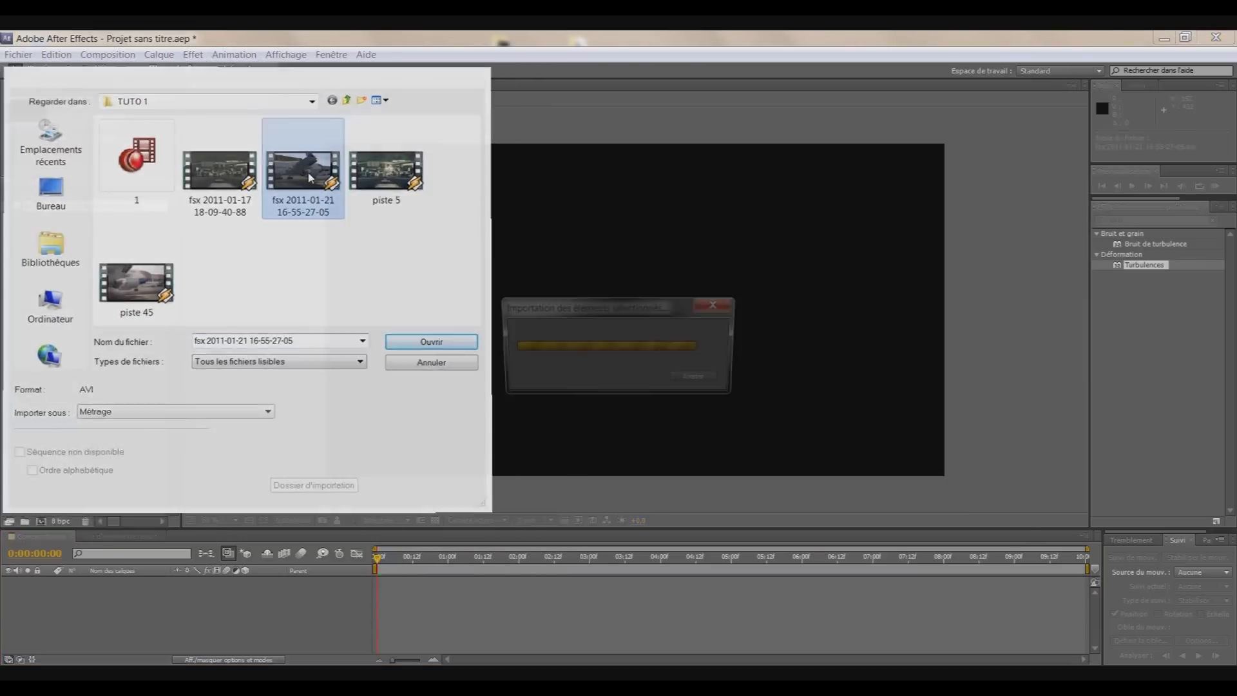
{"action": "left_click_drag", "start_coordinate": [42, 209], "coordinate": [40, 611]}
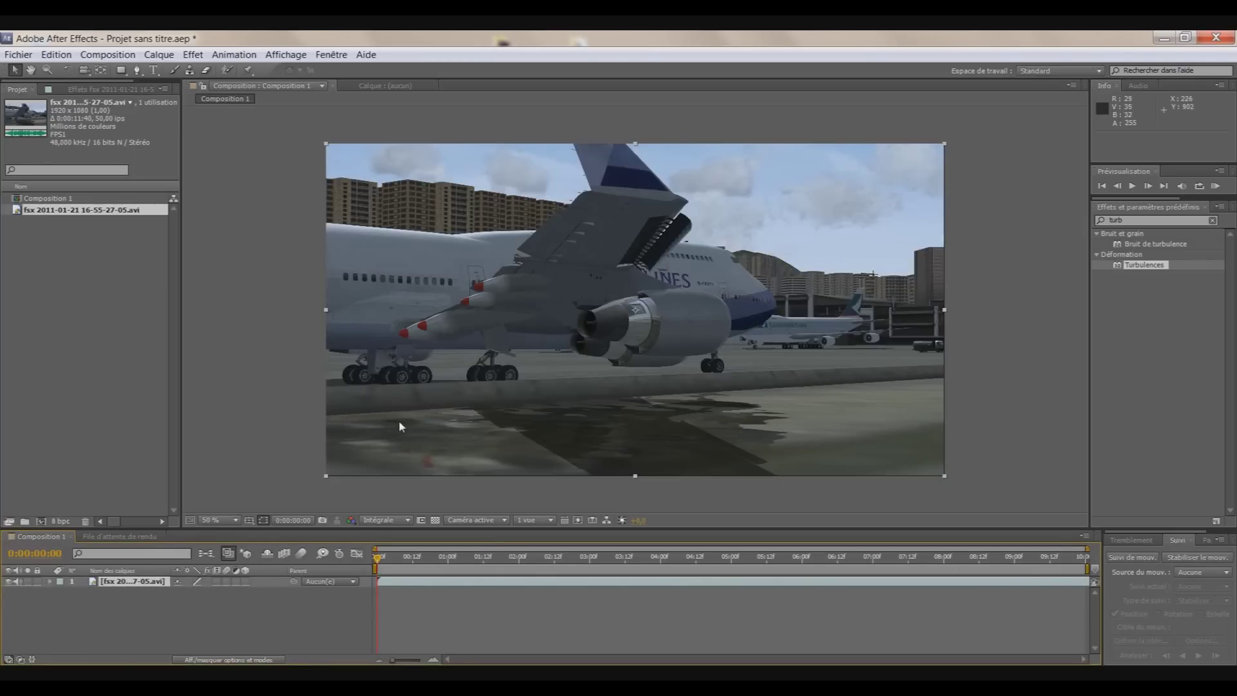
Add a new adjustment layer, Calque d'effets 1, above the airplane clip.
{"action": "left_click", "coordinate": [160, 56]}
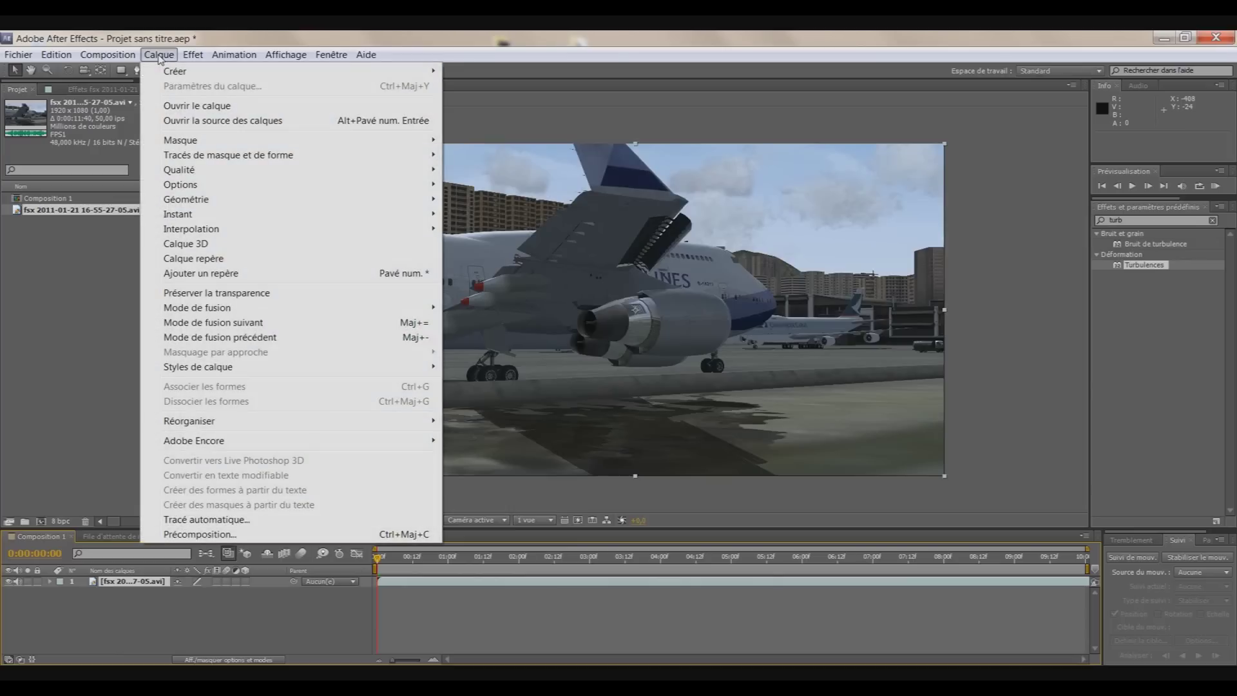
{"action": "mouse_move", "coordinate": [167, 71]}
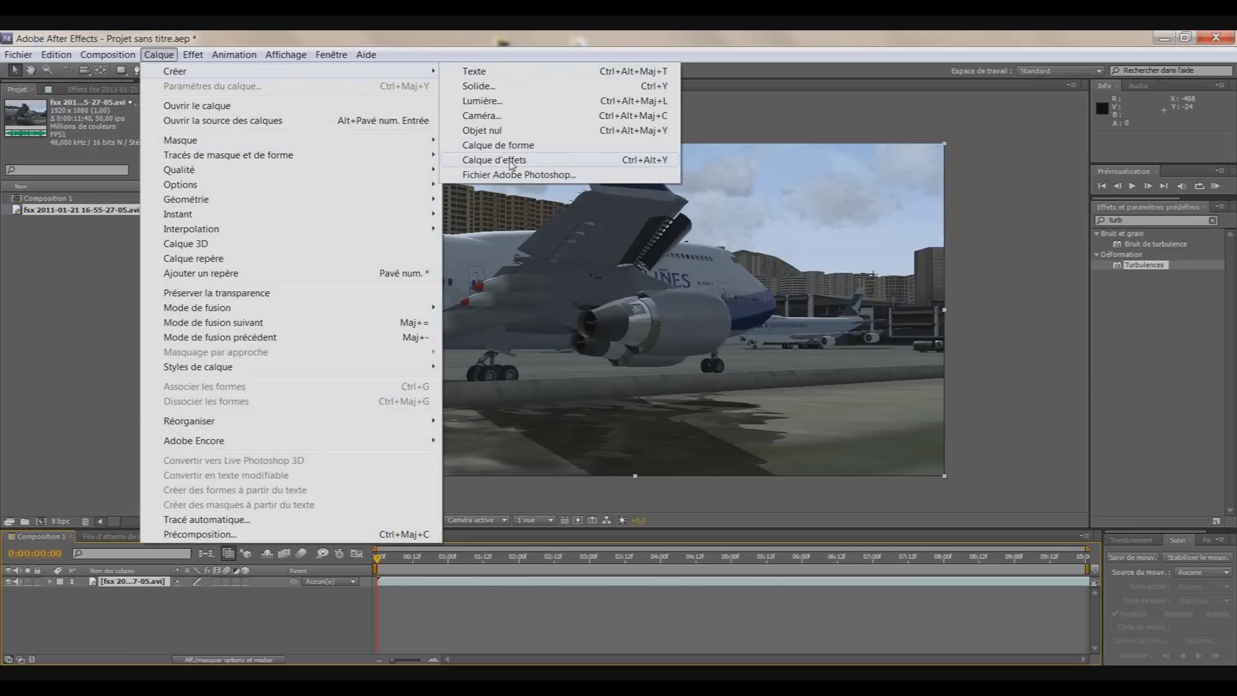
{"action": "left_click", "coordinate": [513, 161]}
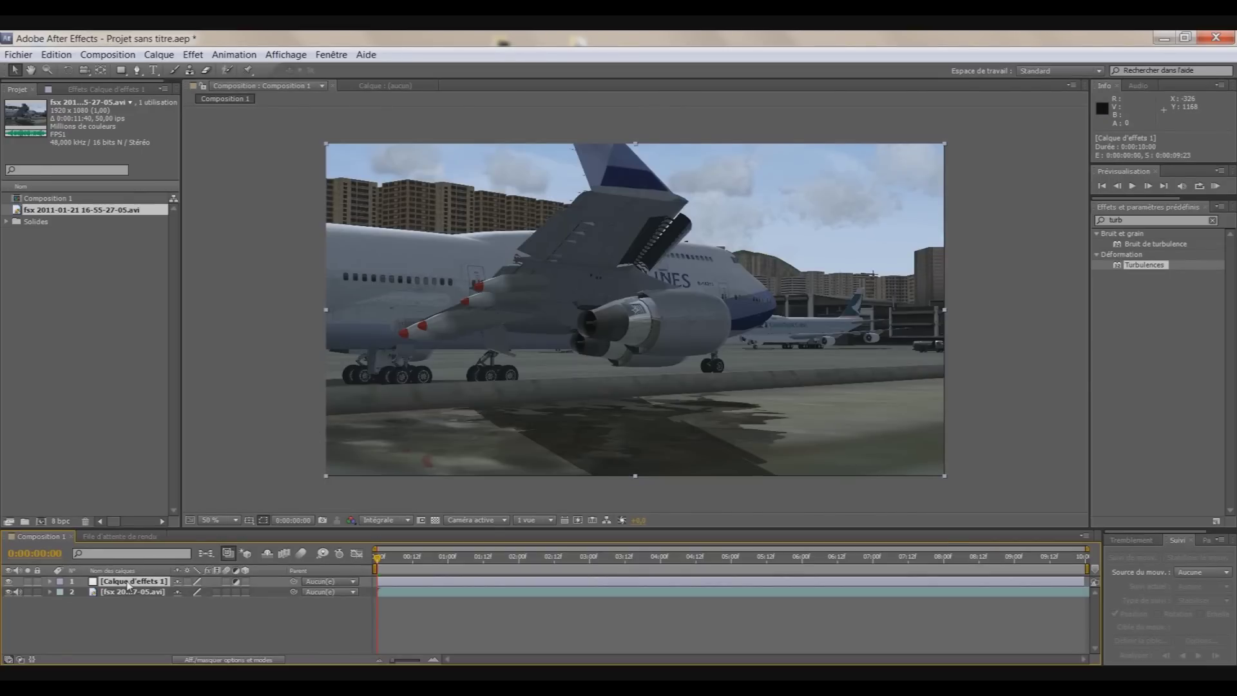
{"action": "left_click", "coordinate": [137, 70]}
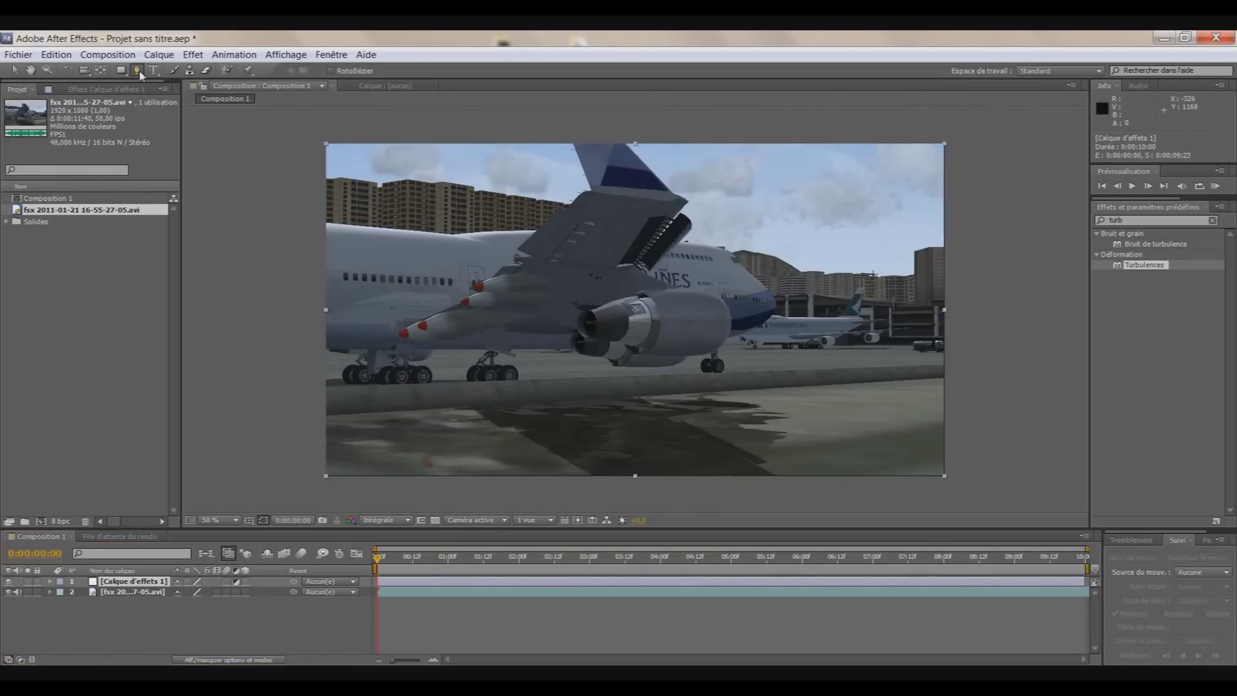
Draw a closed Pen mask along the wing, around the engine front and back under the wing.
{"action": "left_click", "coordinate": [268, 247]}
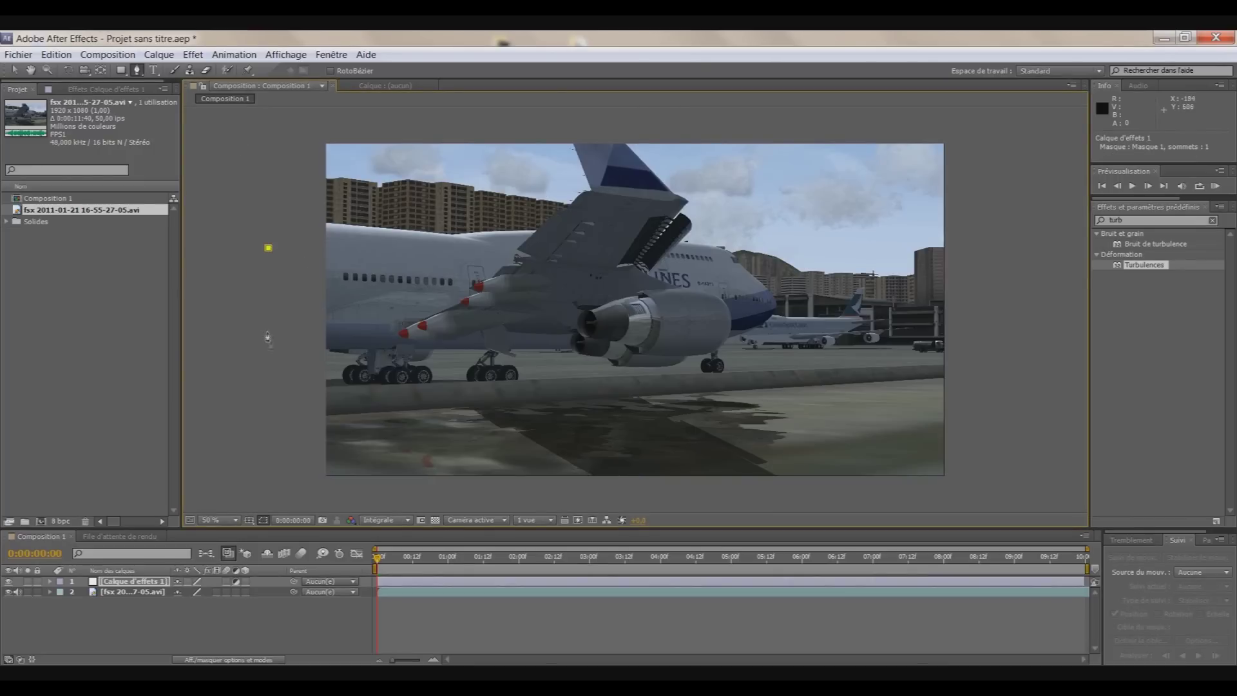
{"action": "left_click", "coordinate": [481, 291]}
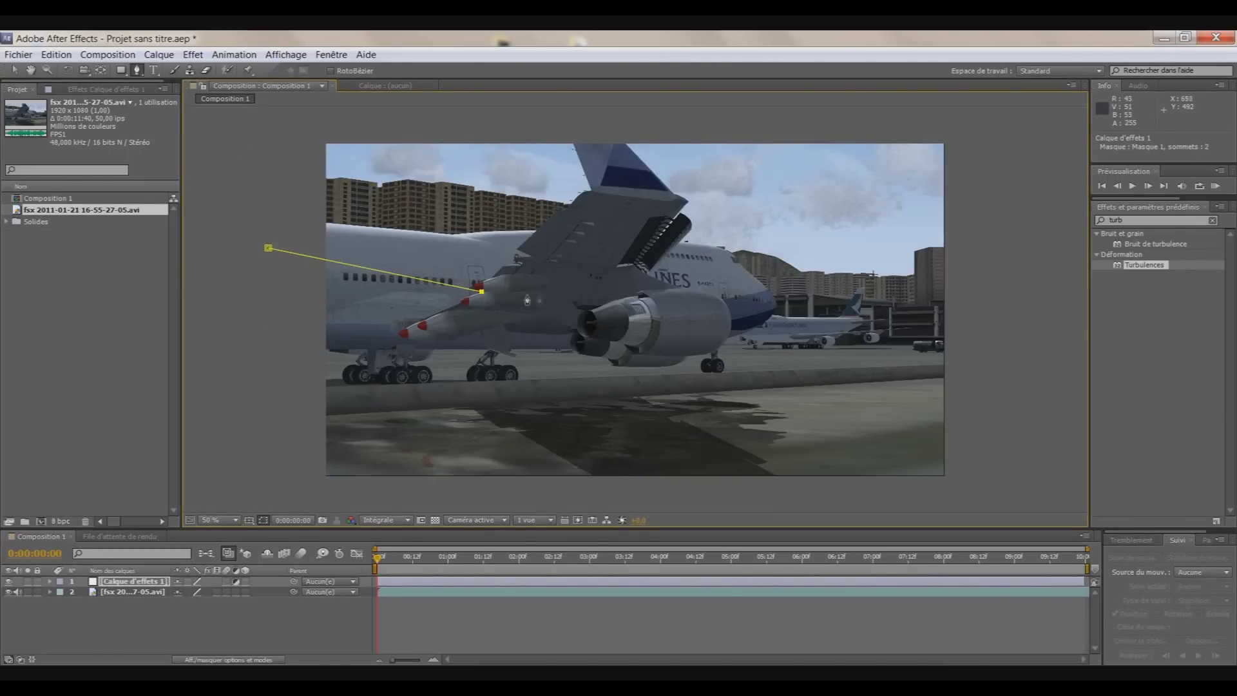
{"action": "left_click", "coordinate": [592, 293]}
{"action": "left_click", "coordinate": [641, 294]}
{"action": "left_click", "coordinate": [654, 307]}
{"action": "left_click", "coordinate": [659, 325]}
{"action": "left_click", "coordinate": [657, 338]}
{"action": "left_click", "coordinate": [651, 347]}
{"action": "left_click", "coordinate": [637, 356]}
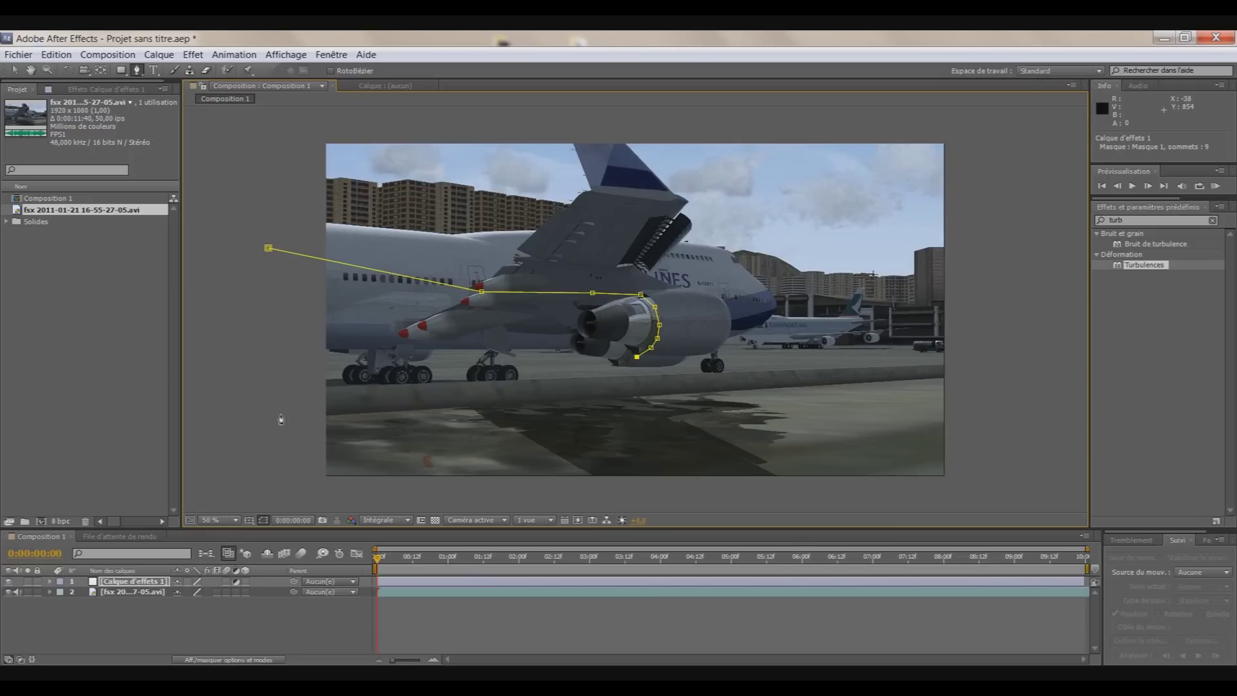
{"action": "left_click", "coordinate": [410, 375]}
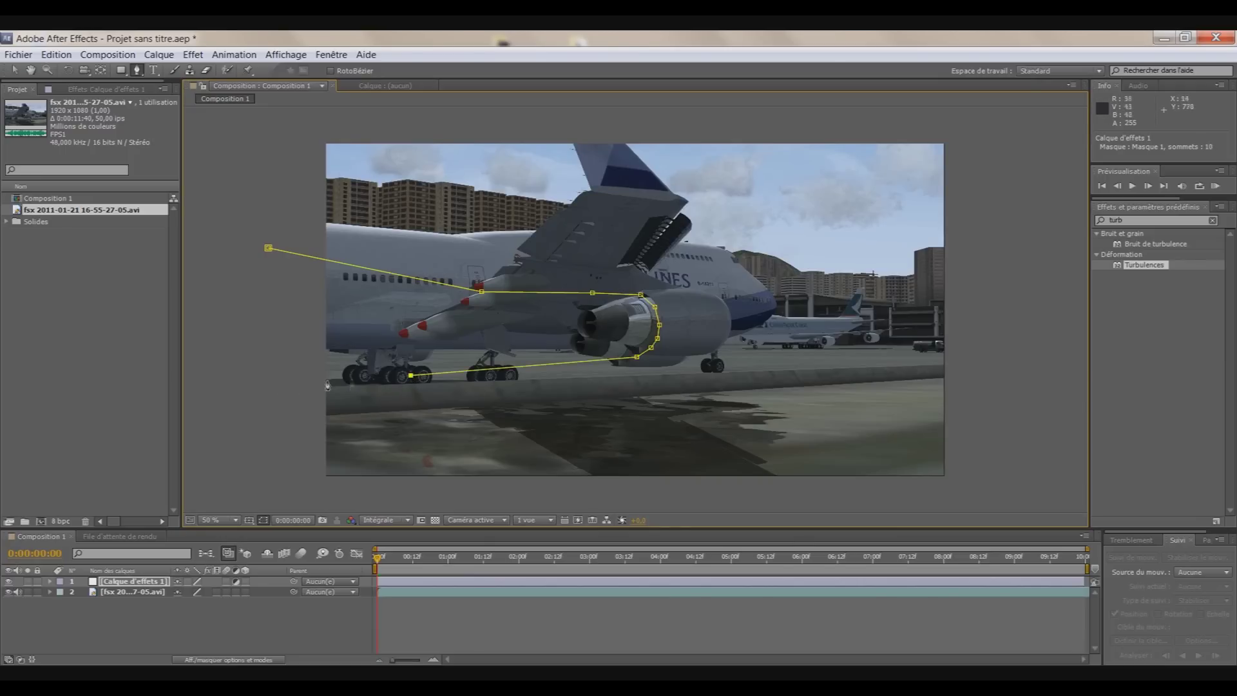
{"action": "left_click", "coordinate": [296, 381]}
{"action": "left_click", "coordinate": [268, 247]}
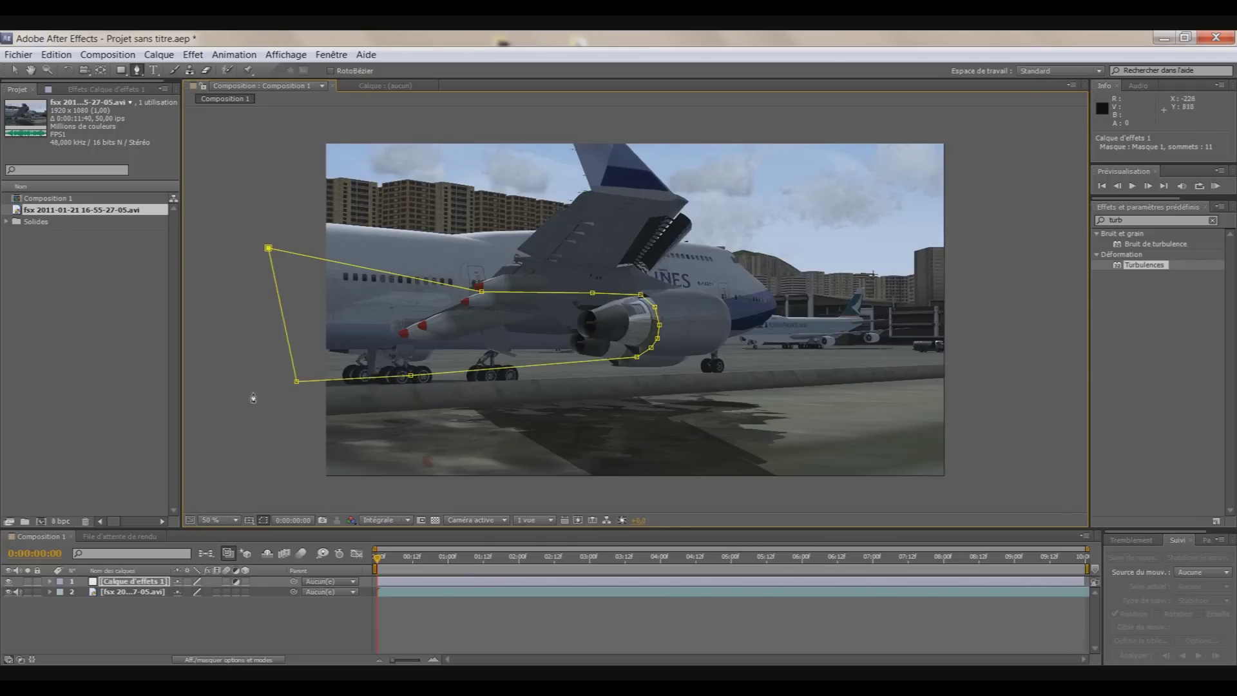
At 100% zoom, drag the mask's vertices so it hugs the engine and wing.
{"action": "left_click", "coordinate": [14, 69]}
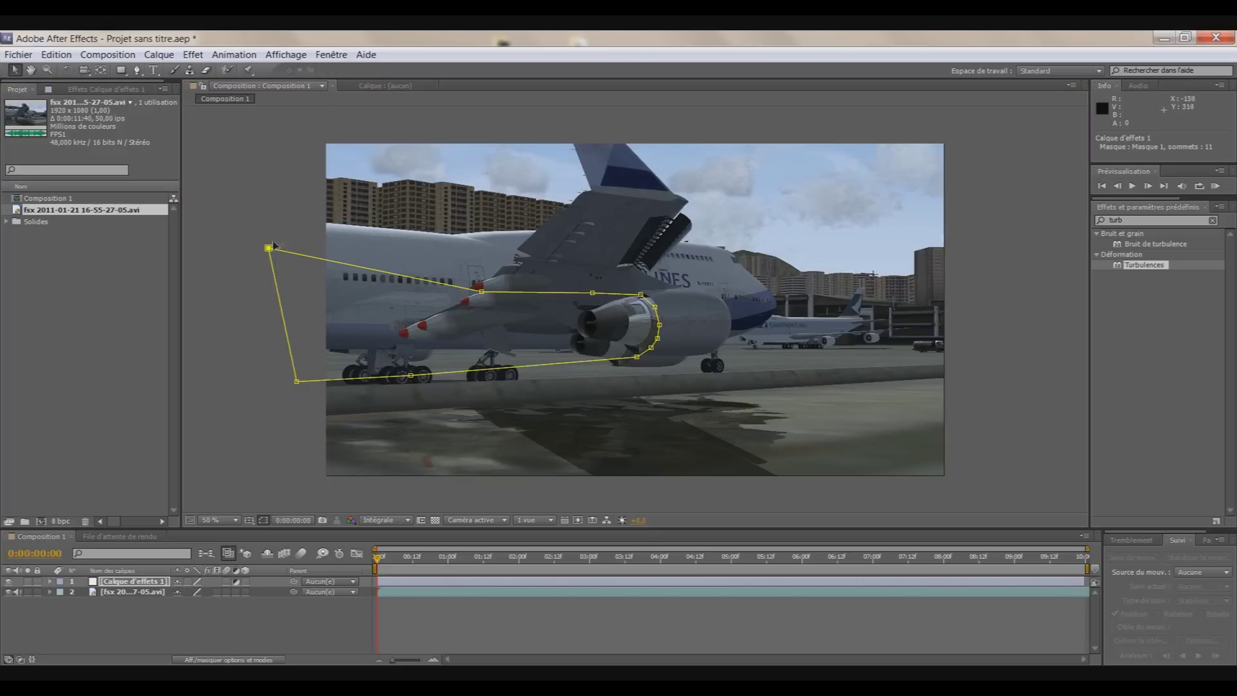
{"action": "left_click_drag", "start_coordinate": [269, 249], "coordinate": [277, 276]}
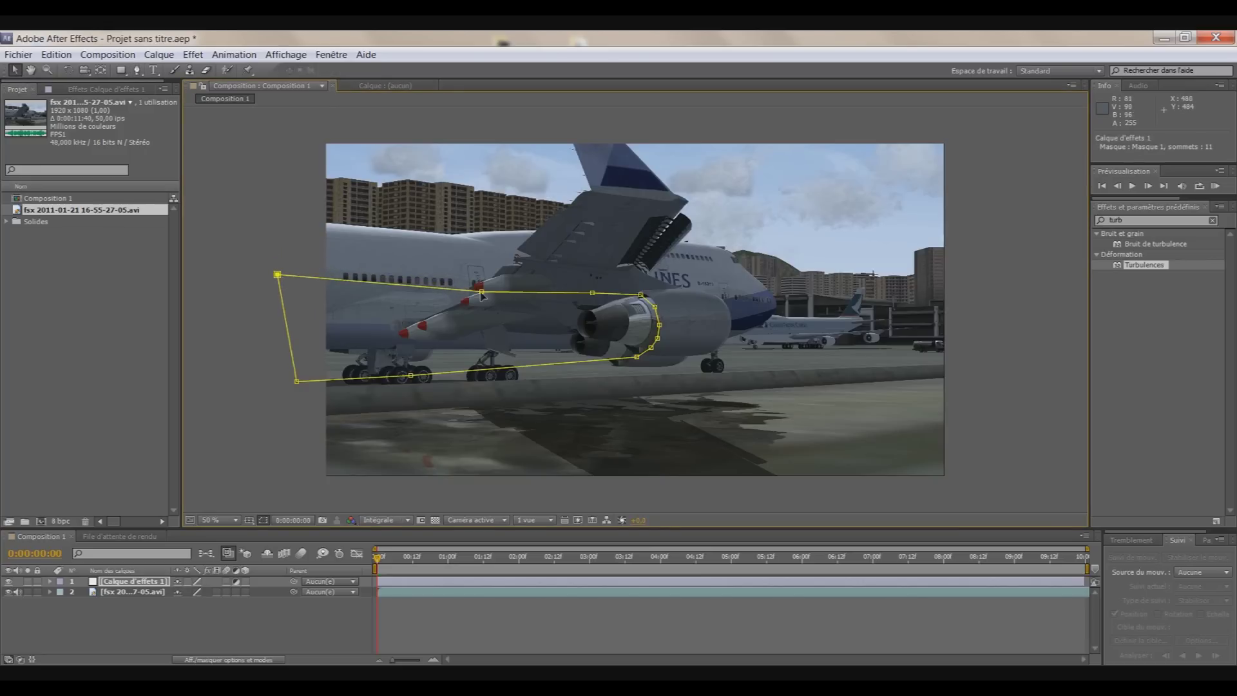
{"action": "left_click_drag", "start_coordinate": [483, 293], "coordinate": [482, 287]}
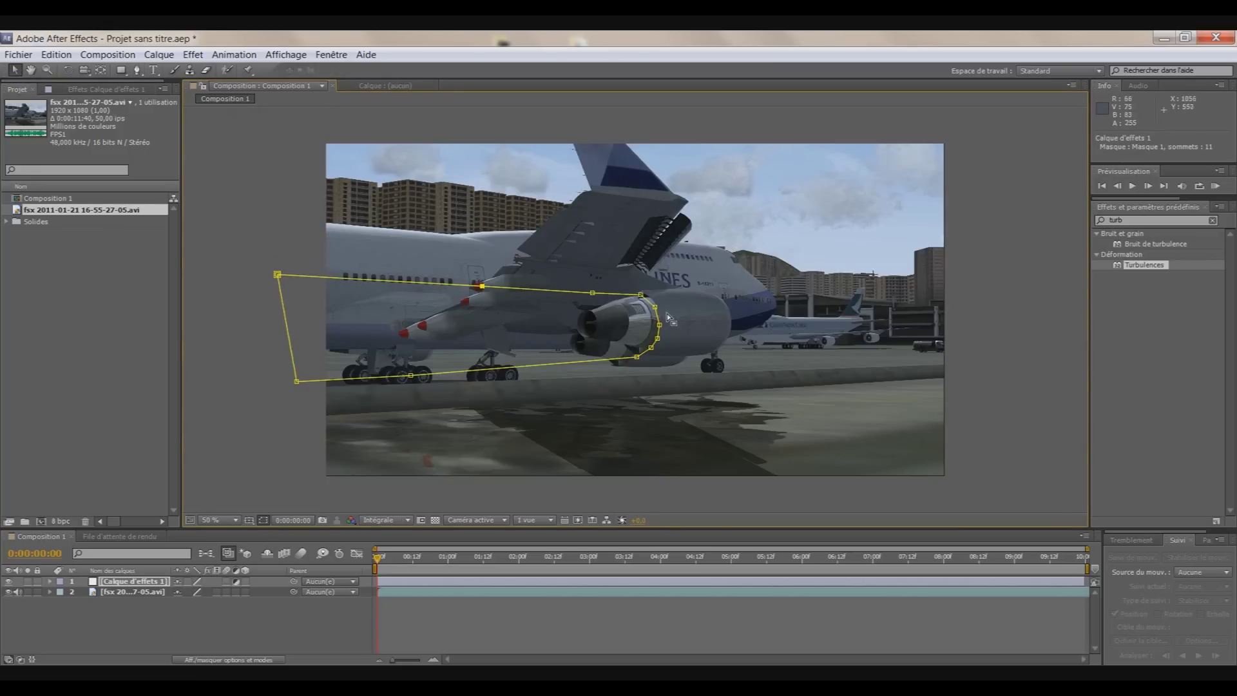
{"action": "key", "text": "period"}
{"action": "mouse_move", "coordinate": [646, 281]}
{"action": "left_mouse_down"}
{"action": "mouse_move", "coordinate": [654, 273]}
{"action": "mouse_move", "coordinate": [684, 303]}
{"action": "mouse_move", "coordinate": [682, 369]}
{"action": "left_mouse_up"}
{"action": "left_click", "coordinate": [676, 305]}
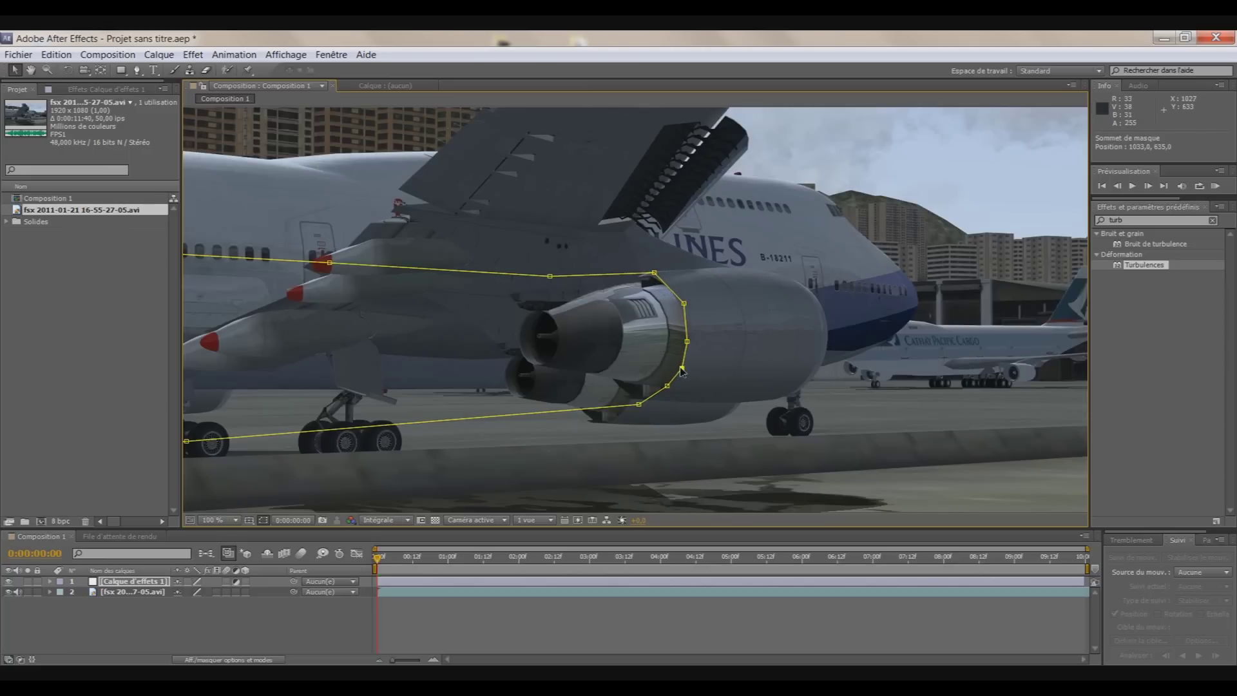
{"action": "left_click_drag", "start_coordinate": [638, 403], "coordinate": [642, 399]}
{"action": "left_click_drag", "start_coordinate": [654, 272], "coordinate": [649, 277]}
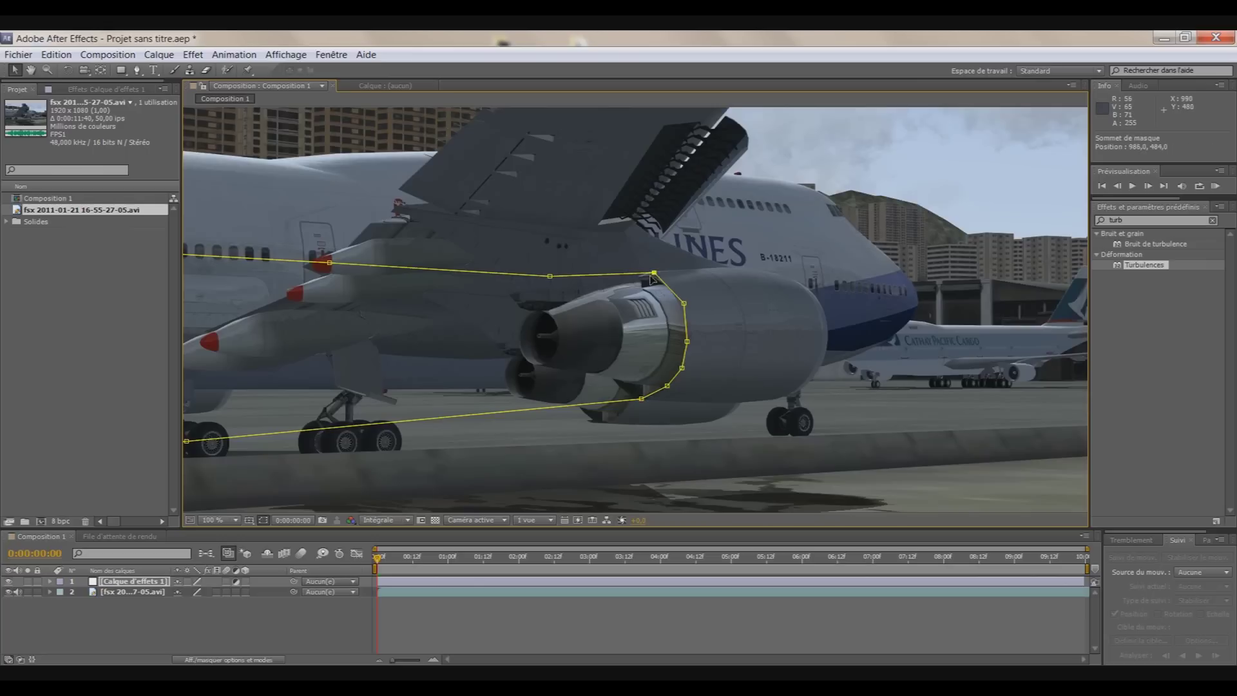
{"action": "left_click", "coordinate": [48, 348]}
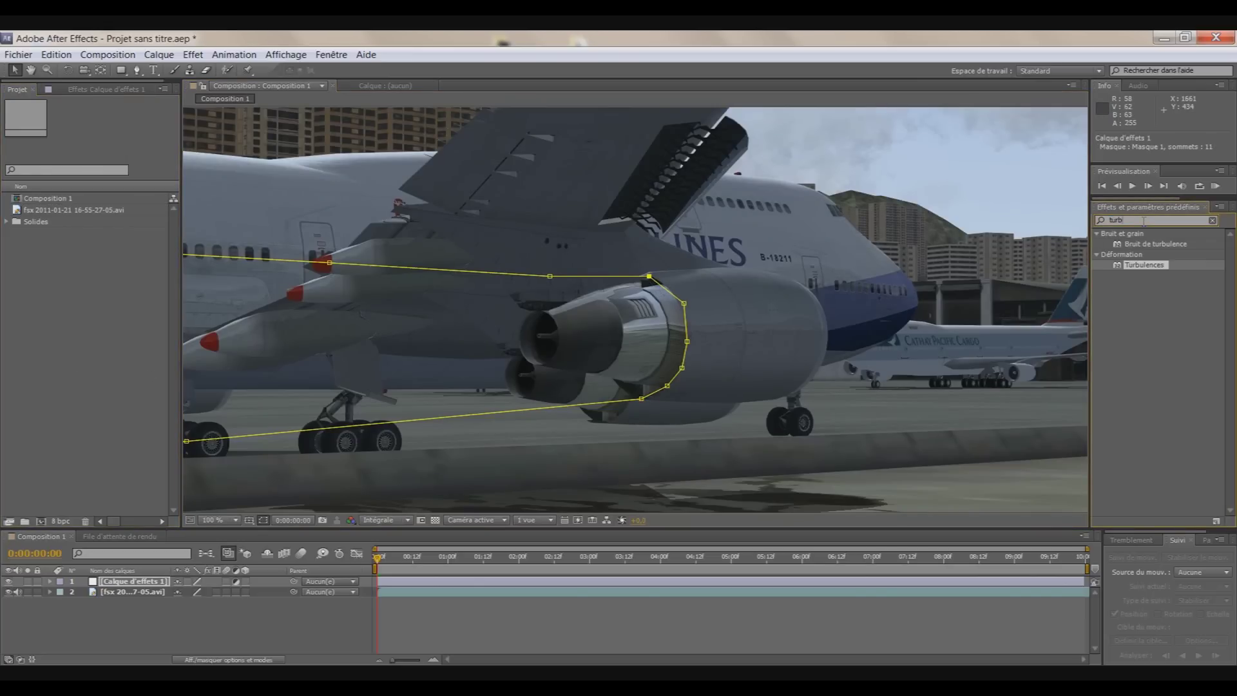
Search the effects for 'turb' and drop Turbulences onto the masked adjustment layer.
{"action": "double_click", "coordinate": [1109, 220]}
{"action": "key", "text": "BackSpace"}
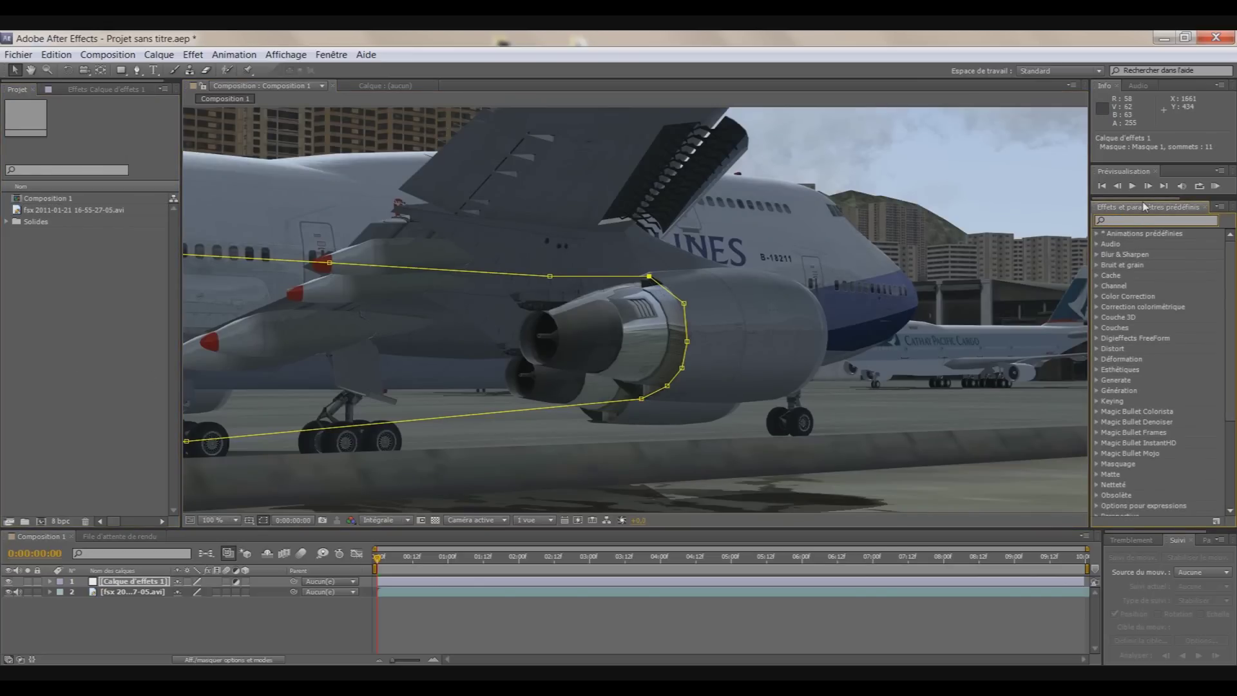
{"action": "type", "text": "tu"}
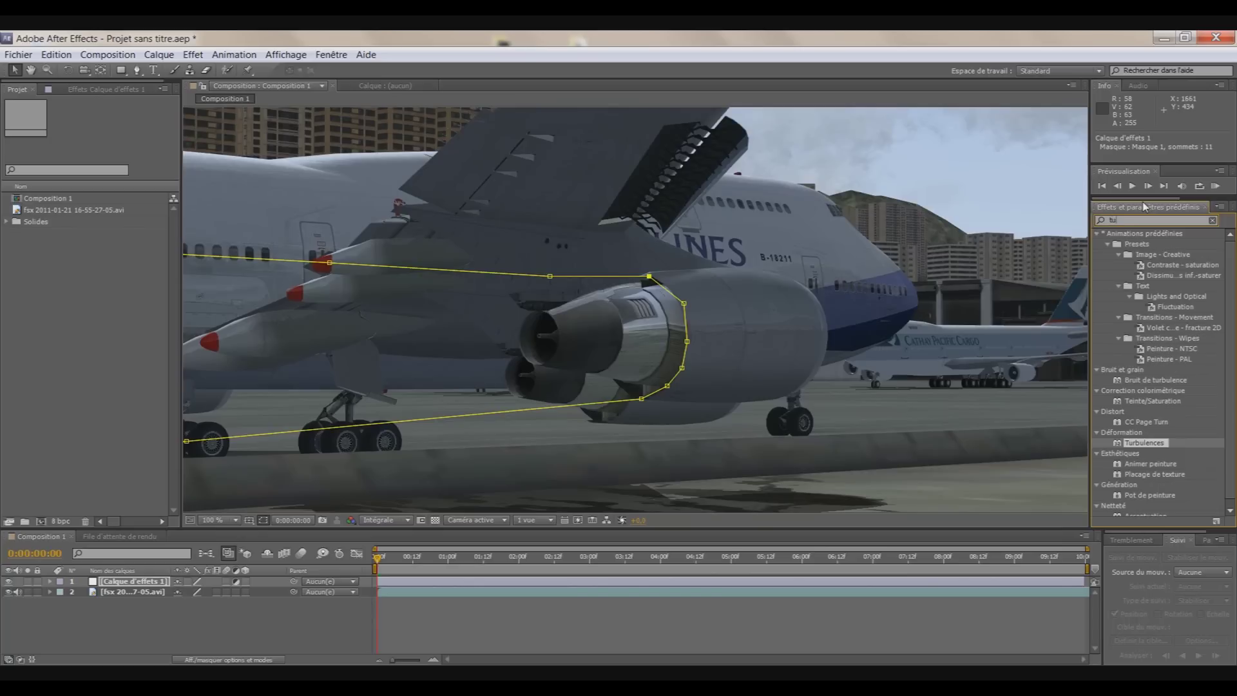
{"action": "type", "text": "rb"}
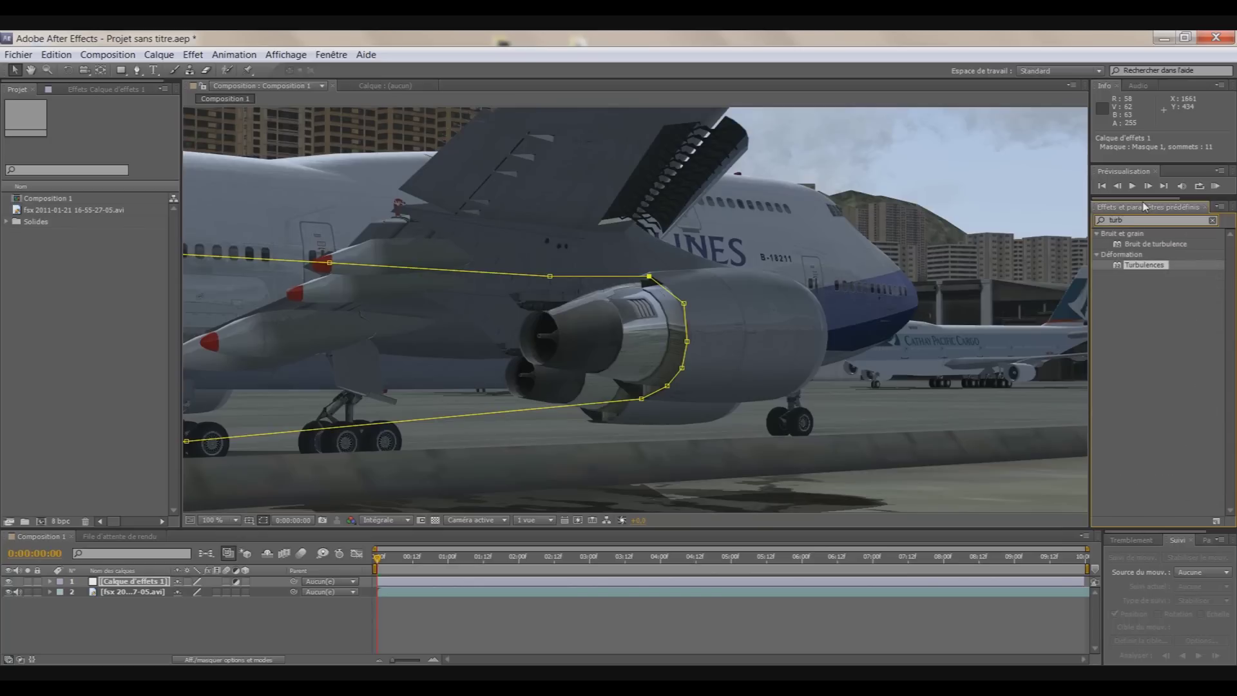
{"action": "scroll", "coordinate": [512, 266], "scroll_direction": "down", "scroll_amount": 2}
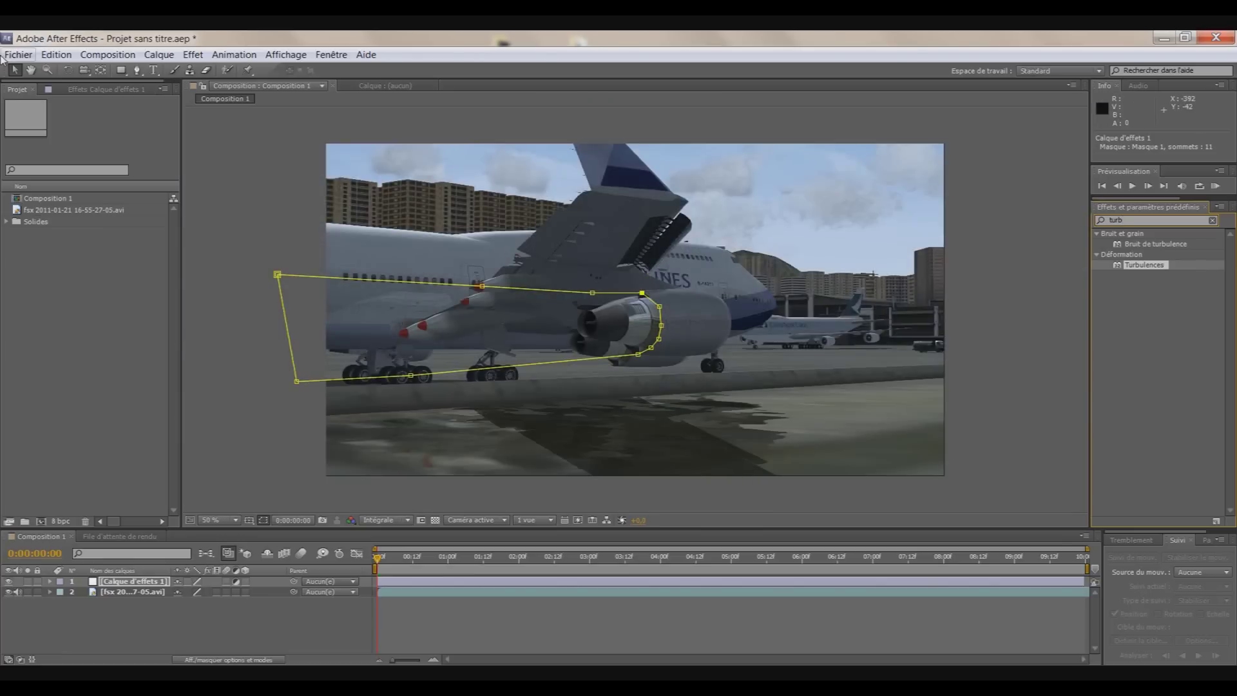
{"action": "left_click_drag", "start_coordinate": [1128, 269], "coordinate": [598, 353]}
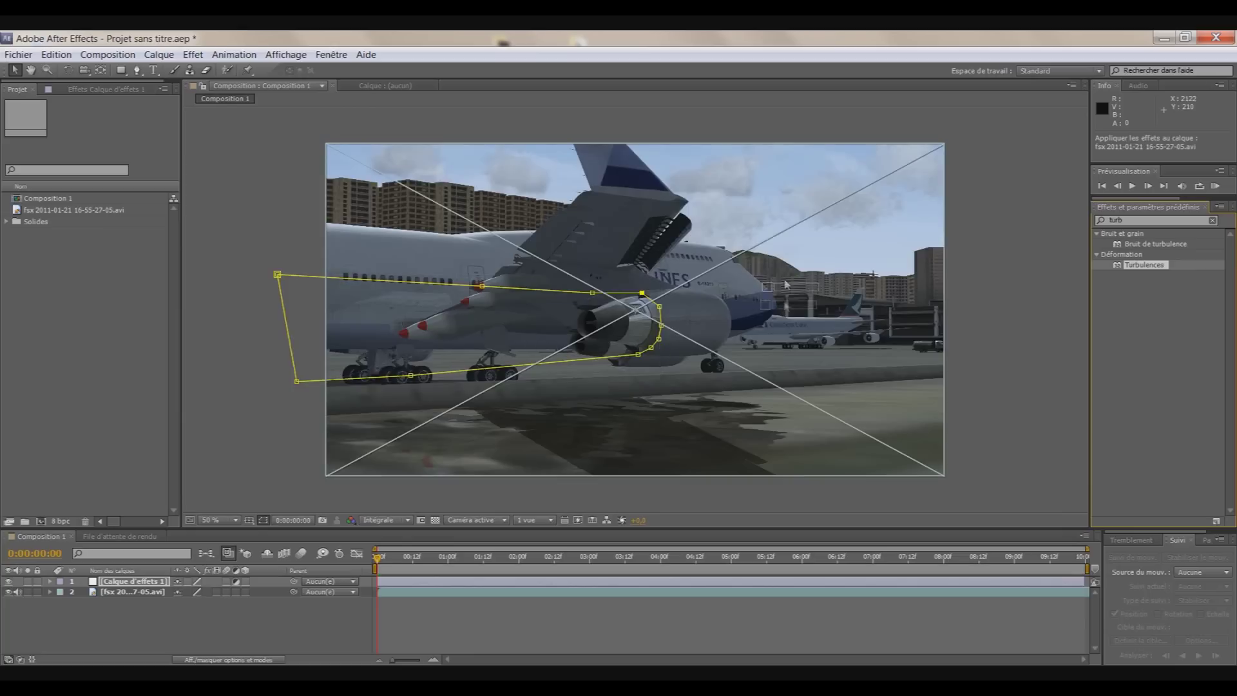
{"action": "mouse_move", "coordinate": [598, 353]}
{"action": "left_mouse_down"}
{"action": "mouse_move", "coordinate": [814, 248]}
{"action": "mouse_move", "coordinate": [484, 317]}
{"action": "left_mouse_up"}
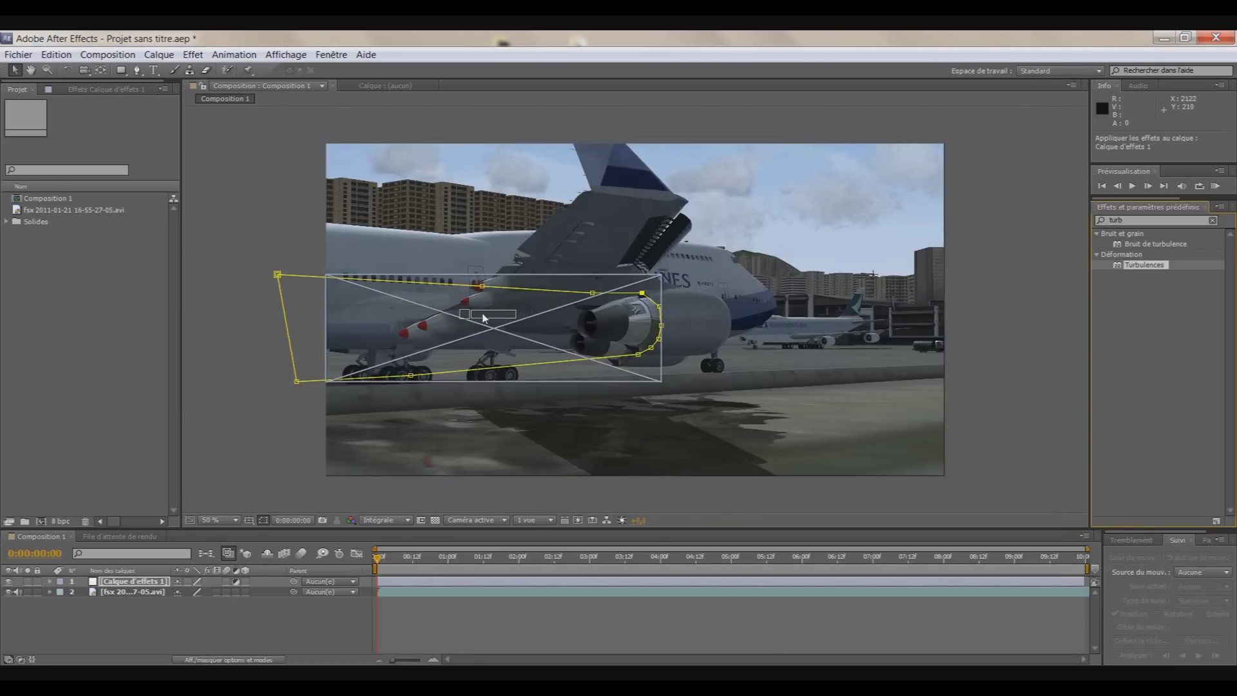
{"action": "left_click_drag", "start_coordinate": [484, 317], "coordinate": [478, 332]}
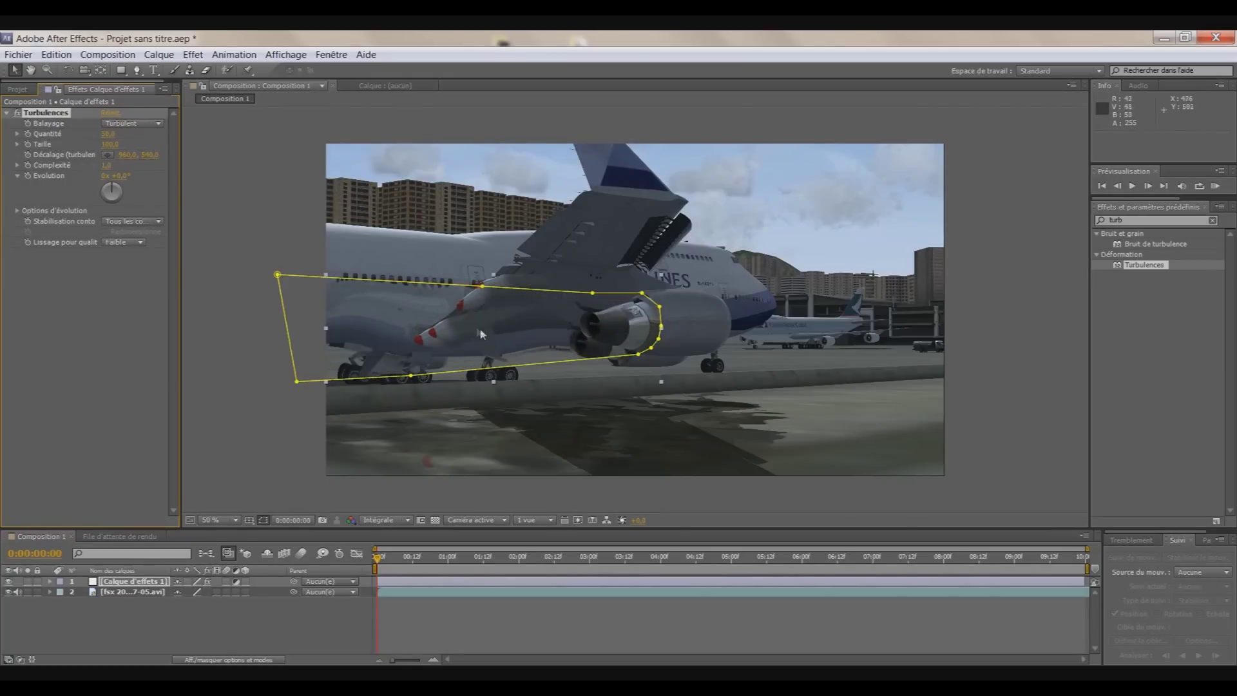
Frame the wing and engine at 100% and set the Turbulences Taille to 2.
{"action": "key", "text": "period"}
{"action": "key", "text": "h"}
{"action": "mouse_move", "coordinate": [474, 328]}
{"action": "left_mouse_down"}
{"action": "mouse_move", "coordinate": [731, 303]}
{"action": "mouse_move", "coordinate": [710, 312]}
{"action": "left_mouse_up"}
{"action": "key", "text": "v"}
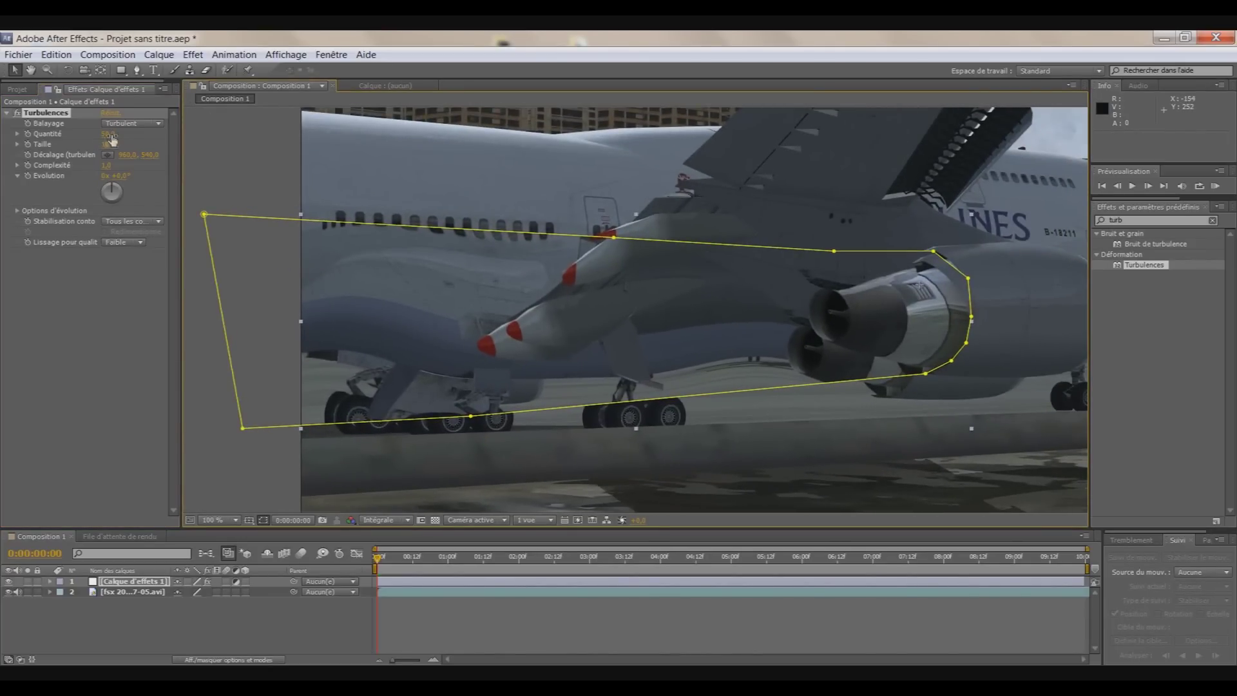
{"action": "left_click", "coordinate": [110, 144]}
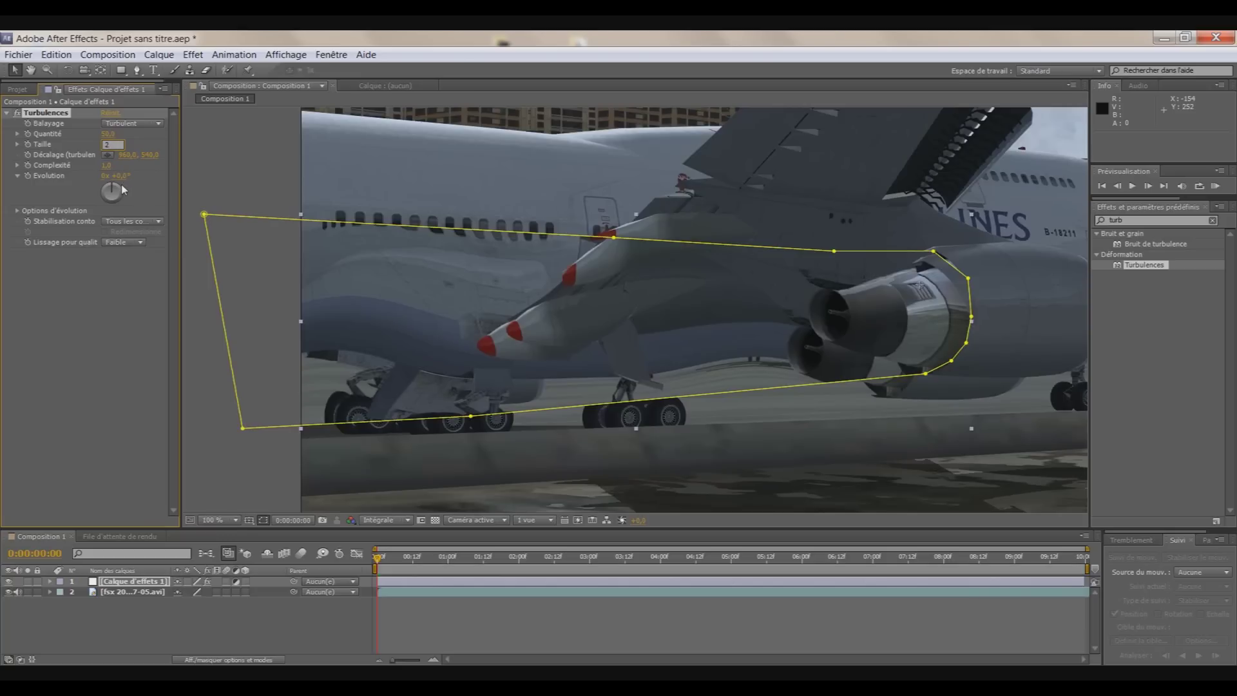
{"action": "left_click", "coordinate": [167, 208]}
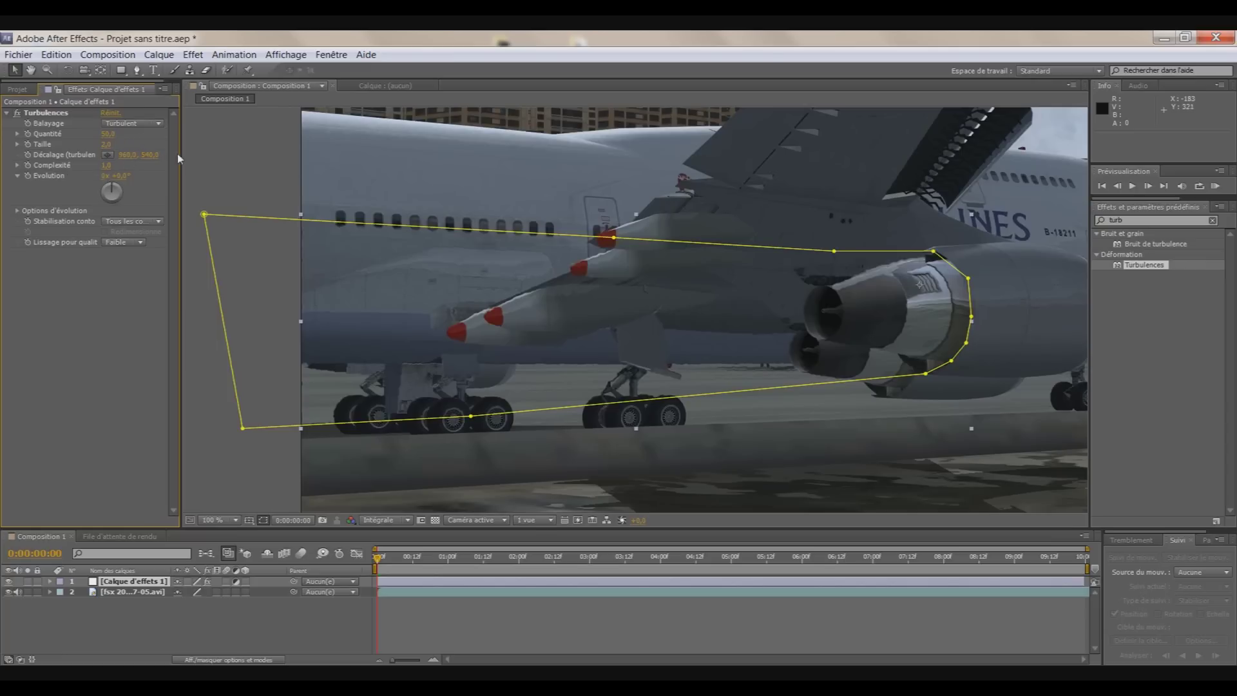
Raise the Turbulences Quantité well above 100 and shift the mask's top-left corner right.
{"action": "left_click", "coordinate": [110, 133]}
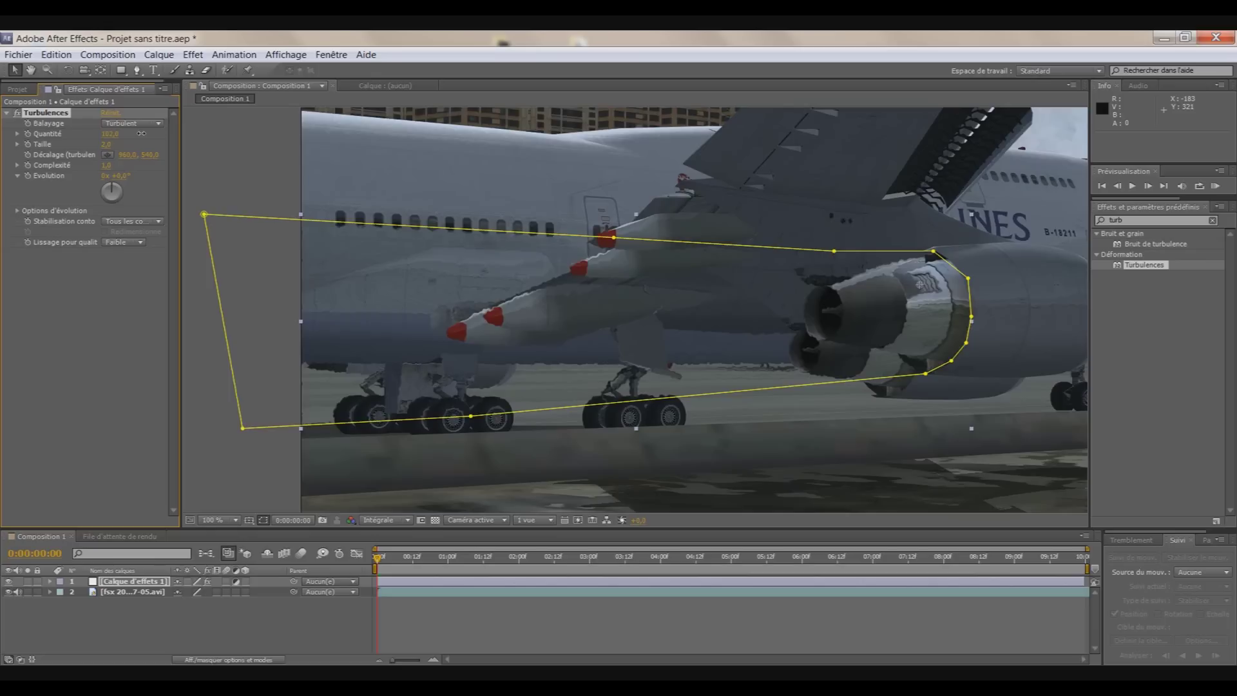
{"action": "left_click_drag", "start_coordinate": [141, 133], "coordinate": [147, 133]}
{"action": "left_click_drag", "start_coordinate": [143, 134], "coordinate": [150, 134]}
{"action": "left_click_drag", "start_coordinate": [154, 133], "coordinate": [156, 133]}
{"action": "left_click_drag", "start_coordinate": [204, 216], "coordinate": [238, 211]}
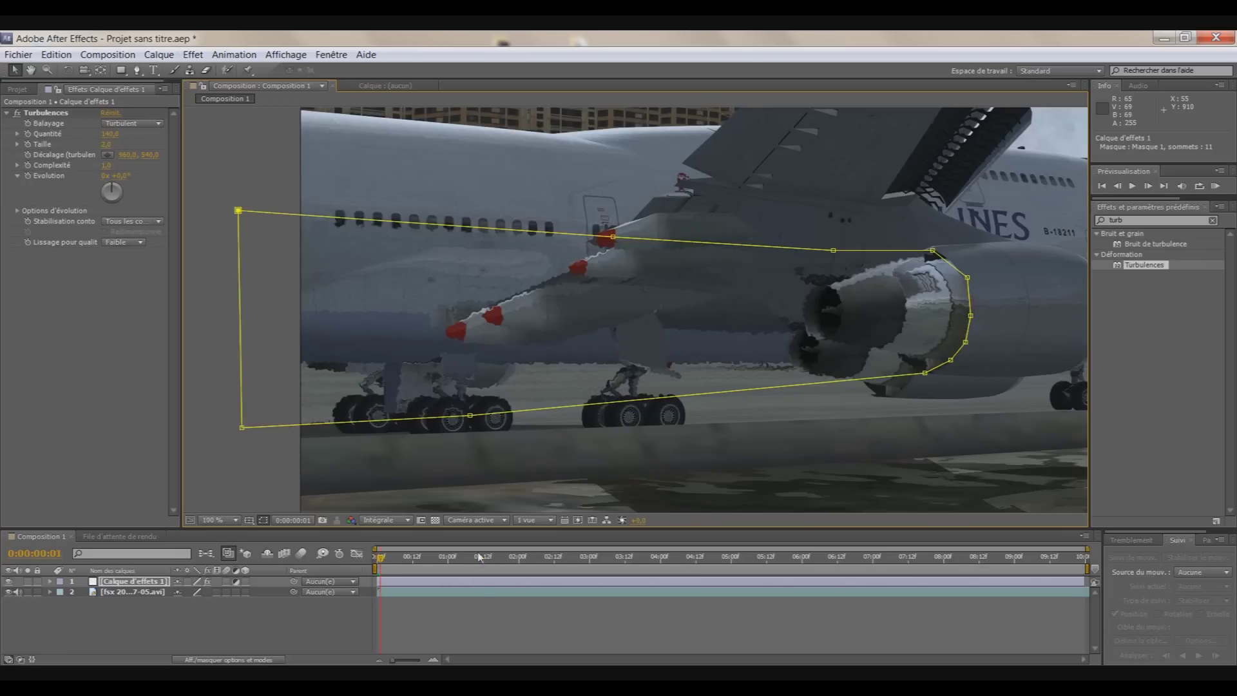
{"action": "left_click_drag", "start_coordinate": [379, 564], "coordinate": [1044, 561]}
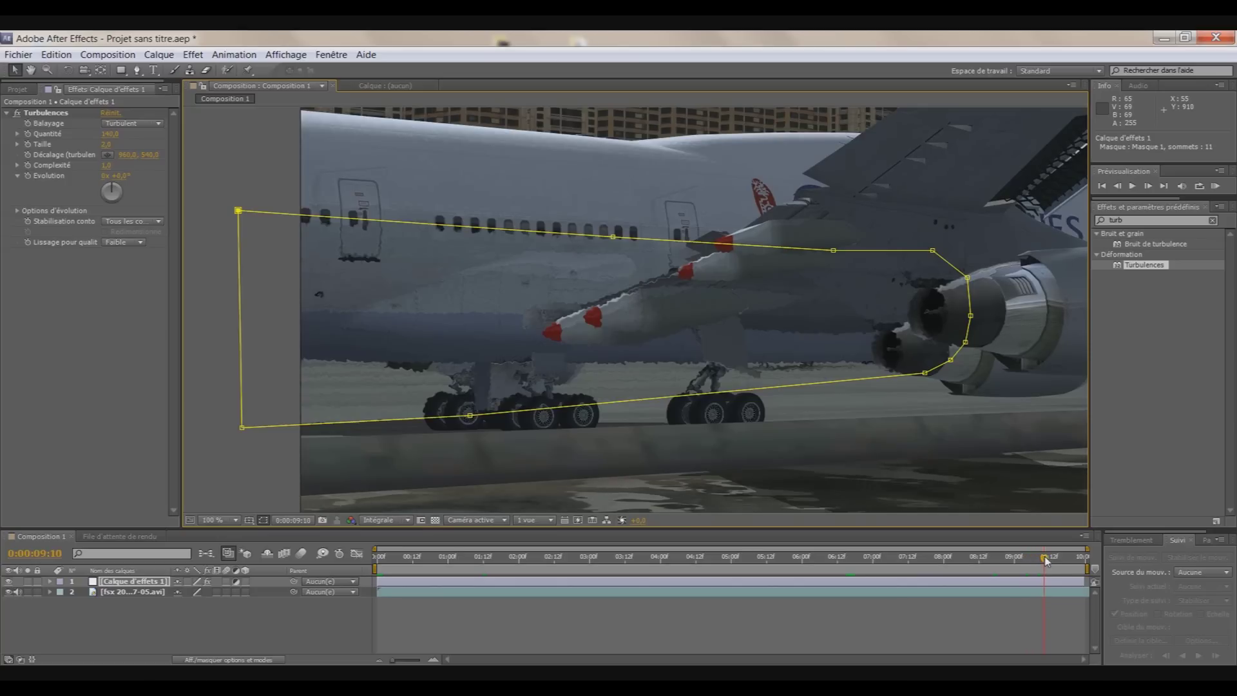
{"action": "key", "text": "shift+Page_Up"}
{"action": "left_click_drag", "start_coordinate": [1045, 563], "coordinate": [678, 565]}
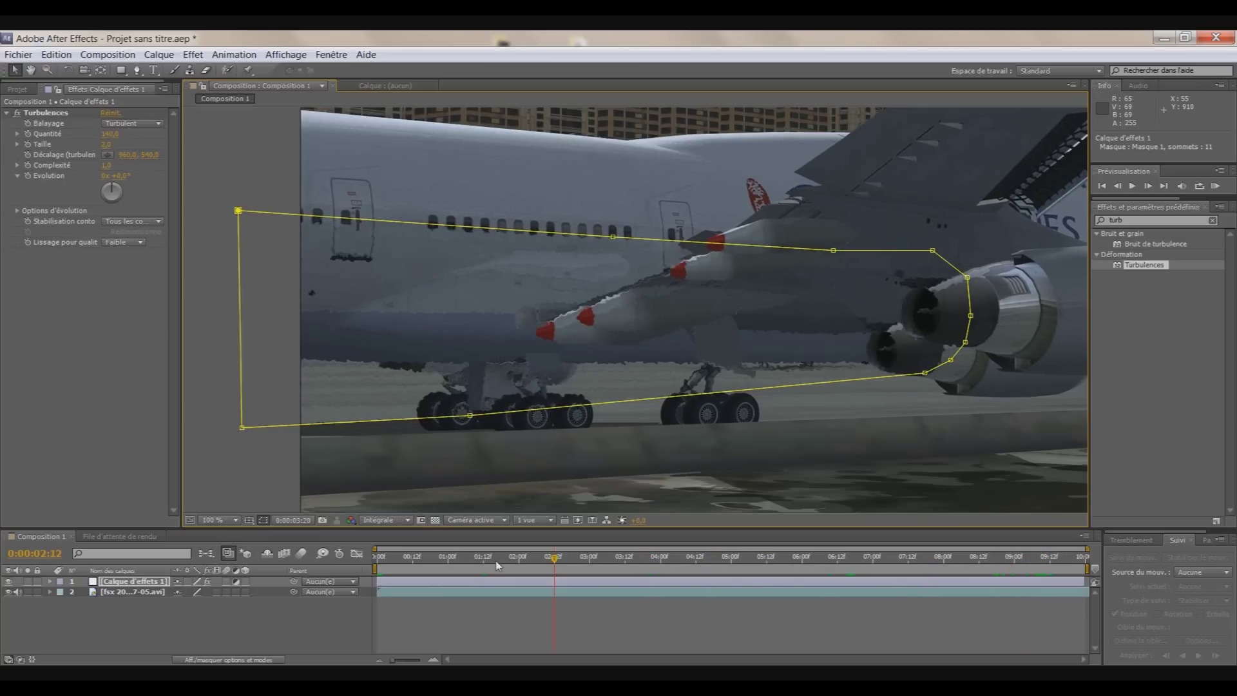
{"action": "left_click_drag", "start_coordinate": [677, 566], "coordinate": [849, 565]}
{"action": "key", "text": "KP_0"}
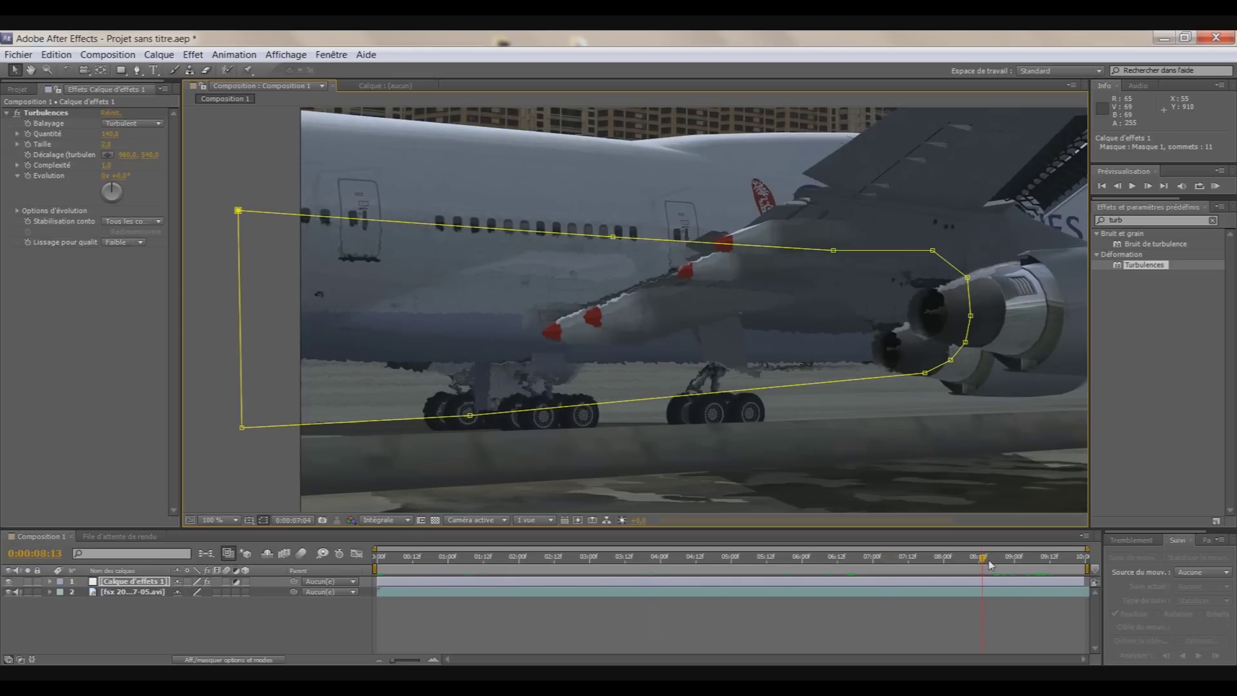
{"action": "left_click", "coordinate": [374, 581]}
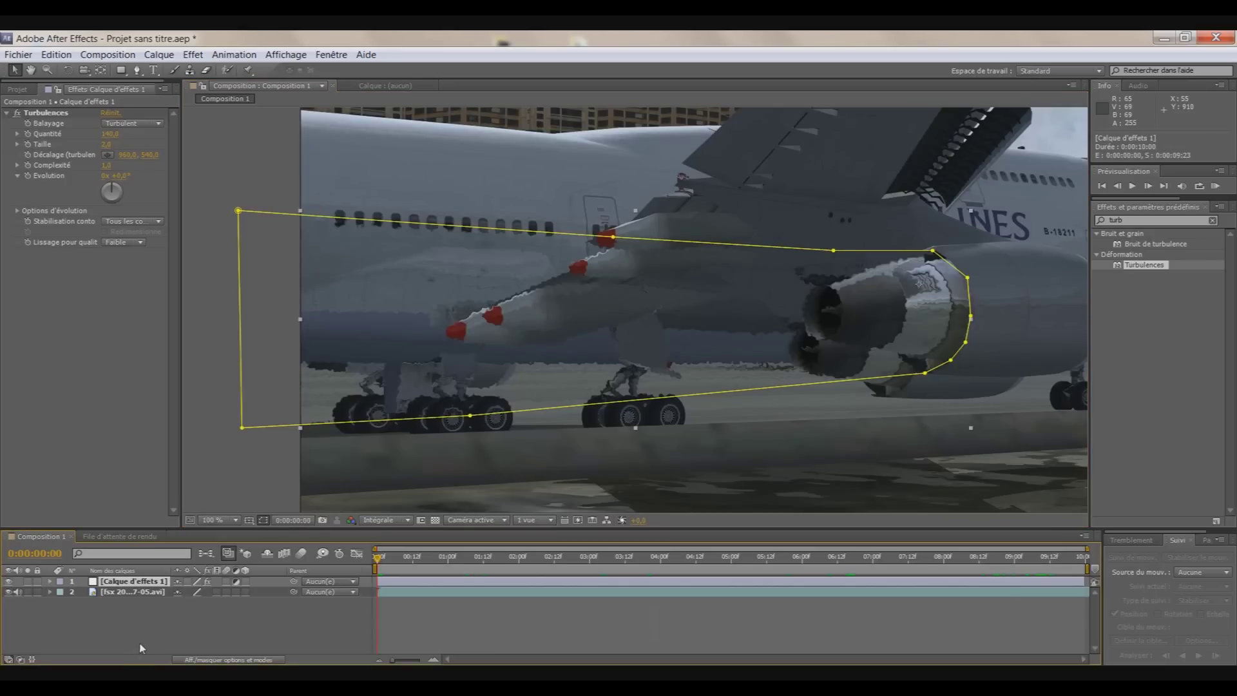
Rename the adjustment layer to 'Turbulences'.
{"action": "right_click", "coordinate": [136, 583]}
{"action": "key", "text": "Escape"}
{"action": "key", "text": "Return"}
{"action": "type", "text": "Turbulences"}
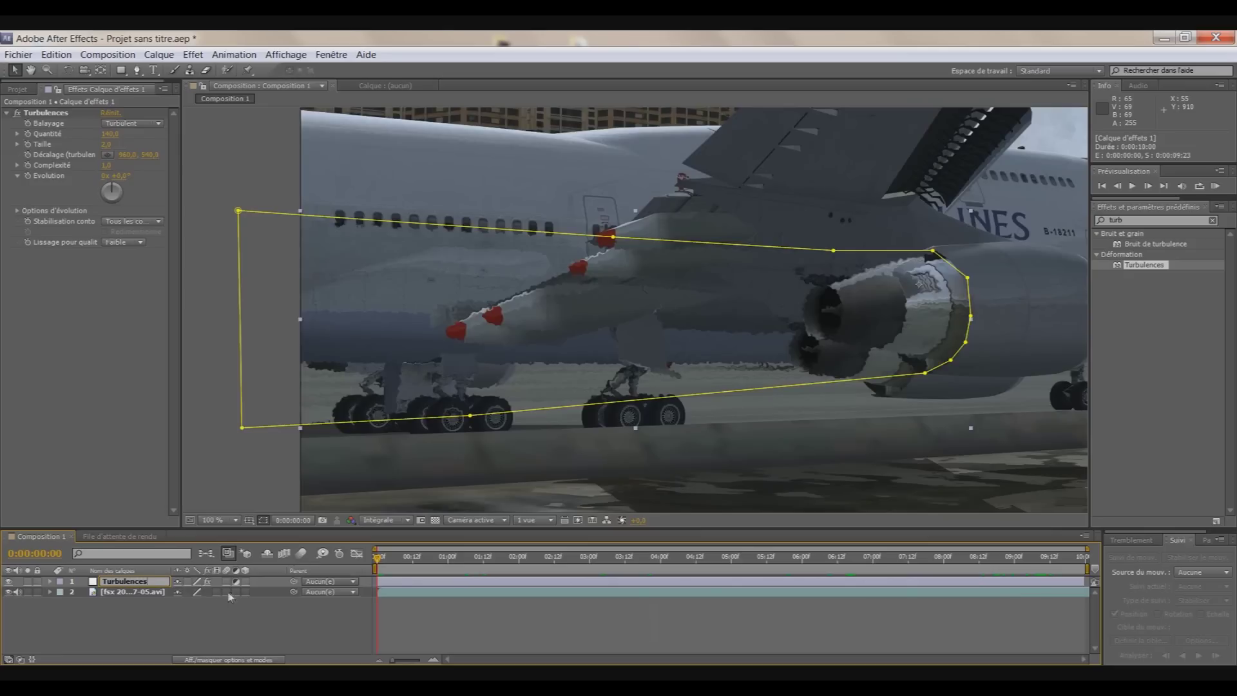
{"action": "left_click", "coordinate": [229, 622]}
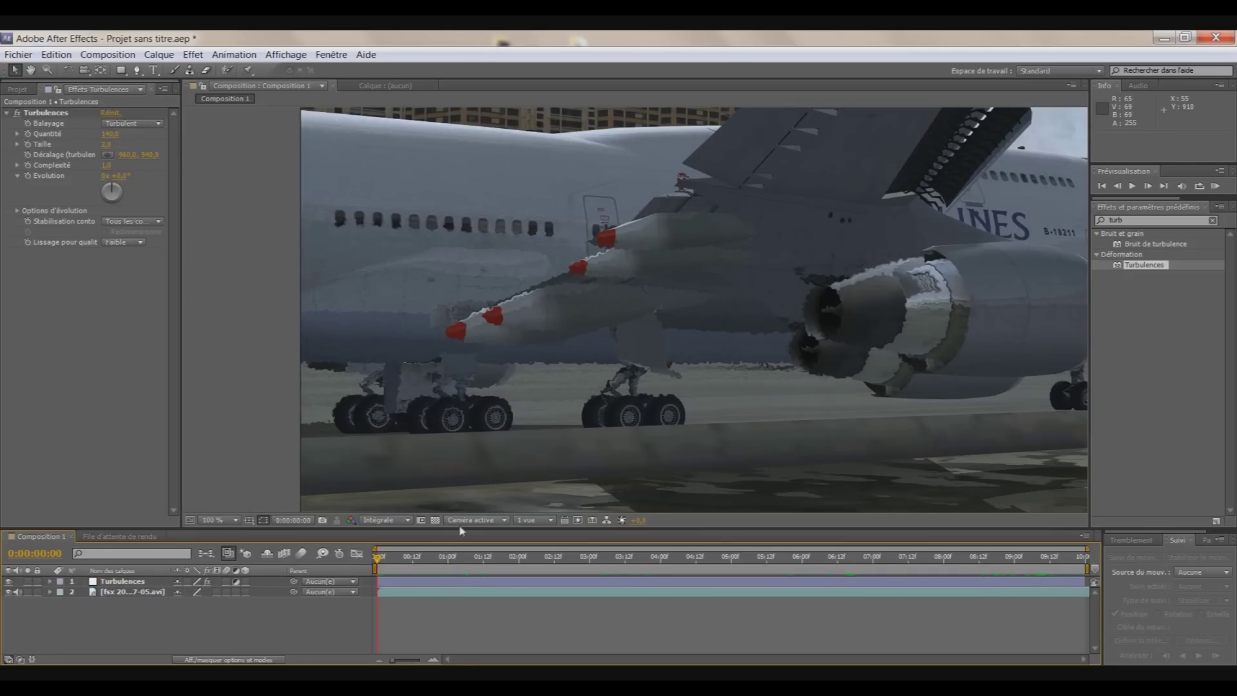
Enlarge the timeline and reveal the layer's Position property, 960,0 540,0.
{"action": "left_click_drag", "start_coordinate": [461, 530], "coordinate": [460, 509]}
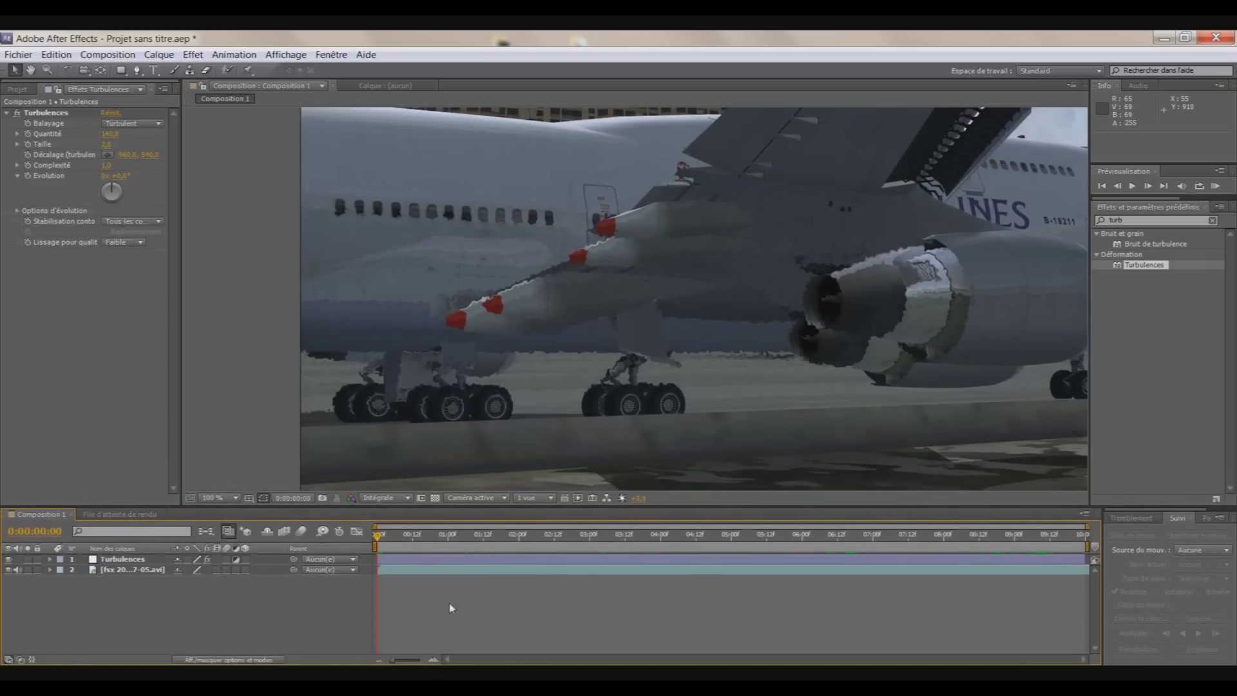
{"action": "left_click", "coordinate": [123, 559]}
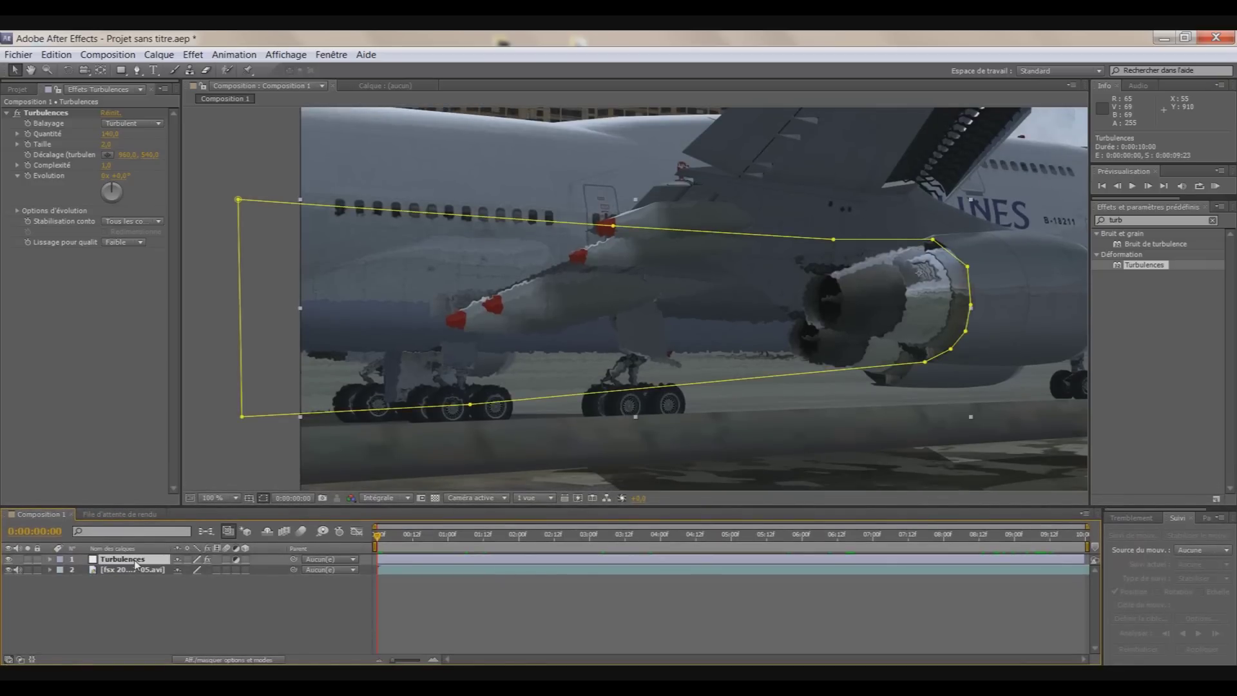
{"action": "key", "text": "p"}
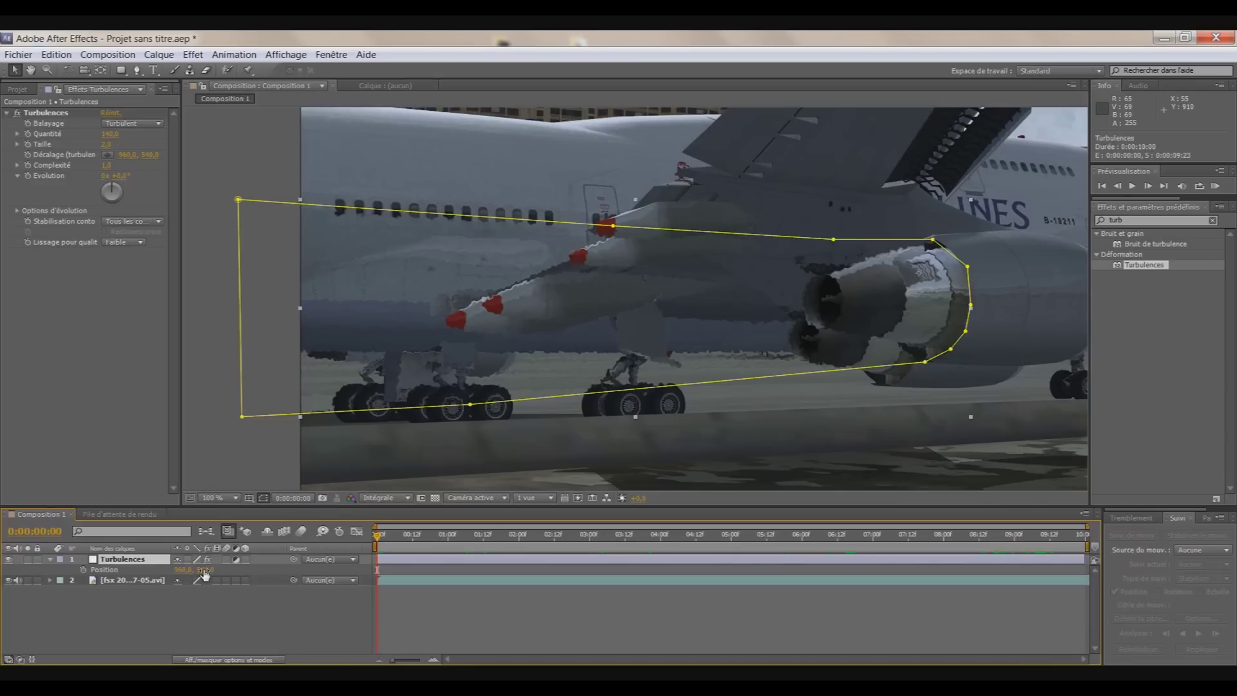
Toggle the Turbulences layer's 3D switch on and back off, and enlarge the viewer to show more plane.
{"action": "left_click", "coordinate": [245, 559]}
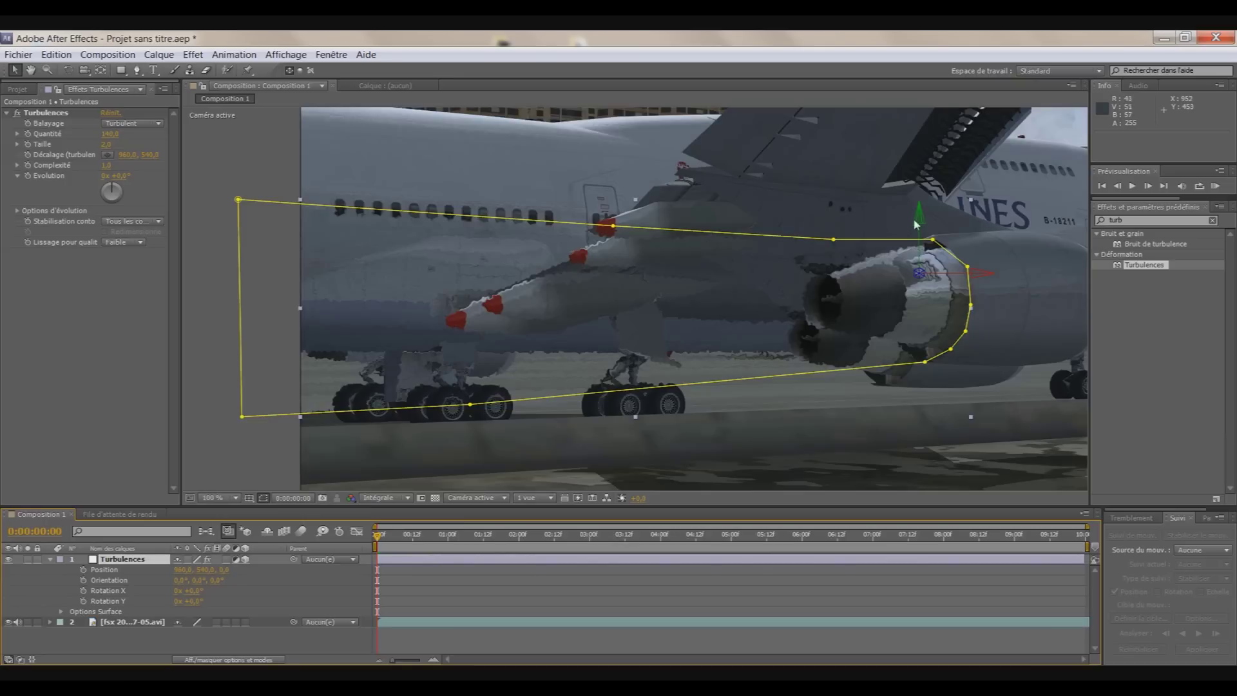
{"action": "left_click_drag", "start_coordinate": [916, 439], "coordinate": [554, 502]}
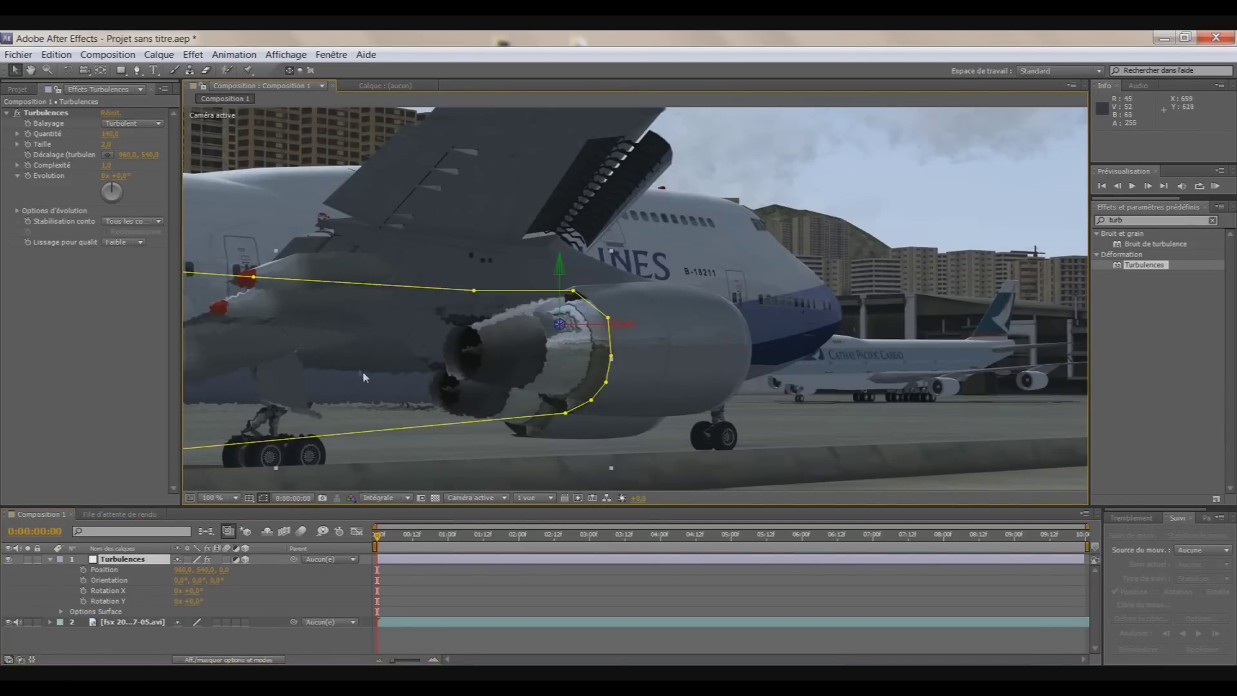
{"action": "left_click", "coordinate": [245, 560]}
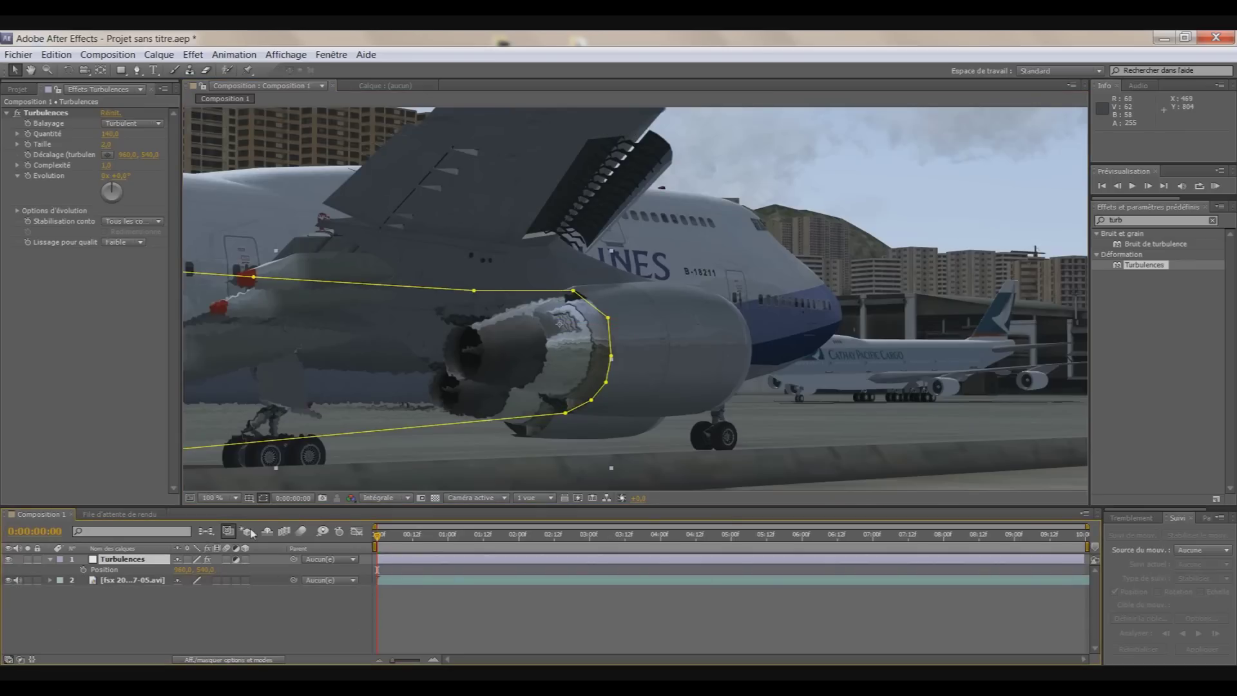
{"action": "left_click_drag", "start_coordinate": [258, 506], "coordinate": [256, 518]}
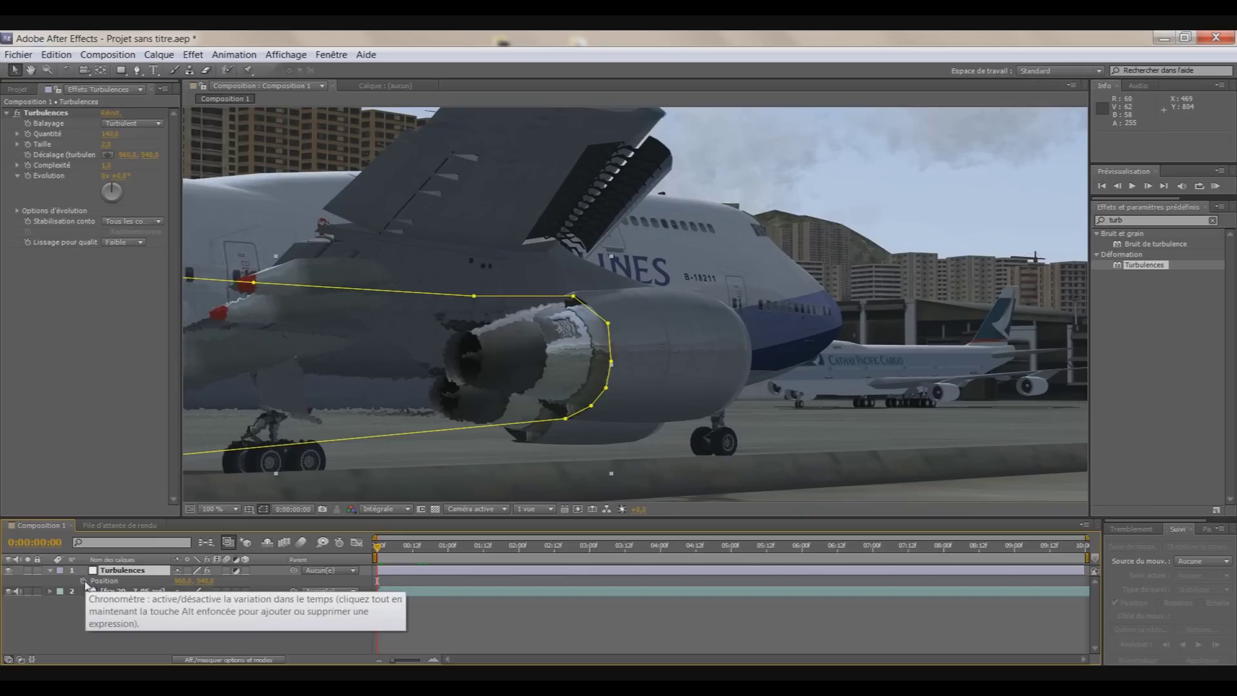
Keyframe the Turbulences position from 0:00 to about 0:00:07:10, shifting it right to track the engine.
{"action": "left_click", "coordinate": [83, 581]}
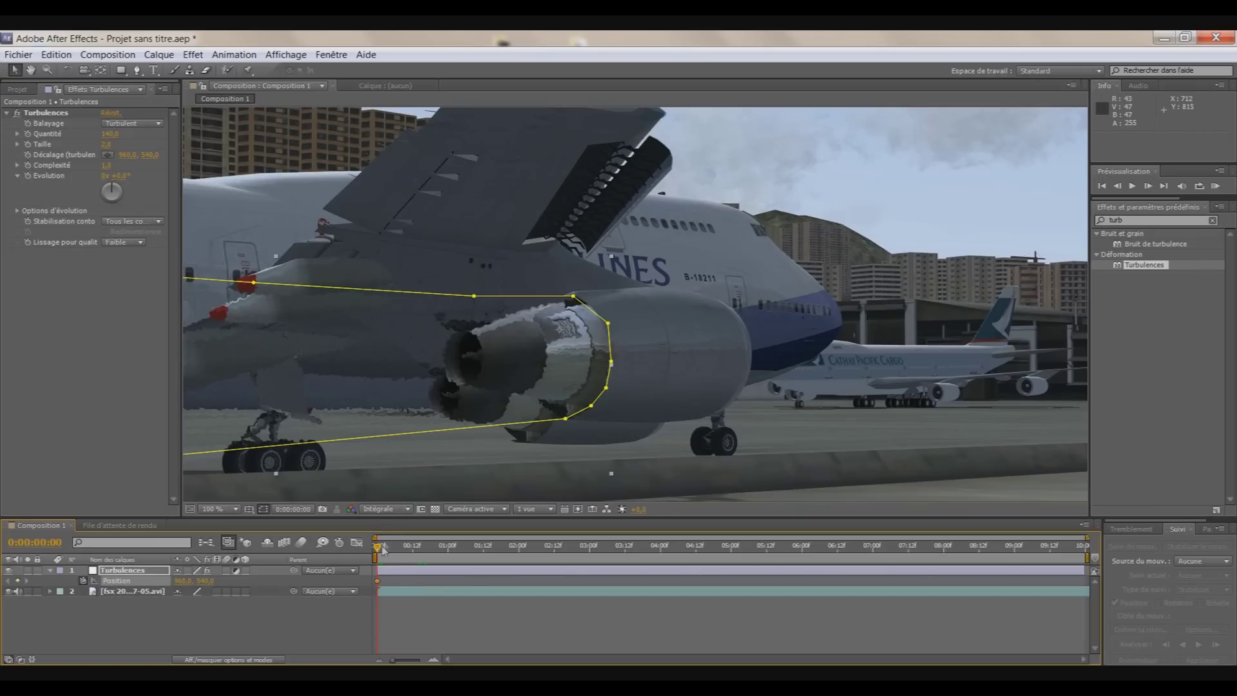
{"action": "left_click_drag", "start_coordinate": [377, 552], "coordinate": [510, 551]}
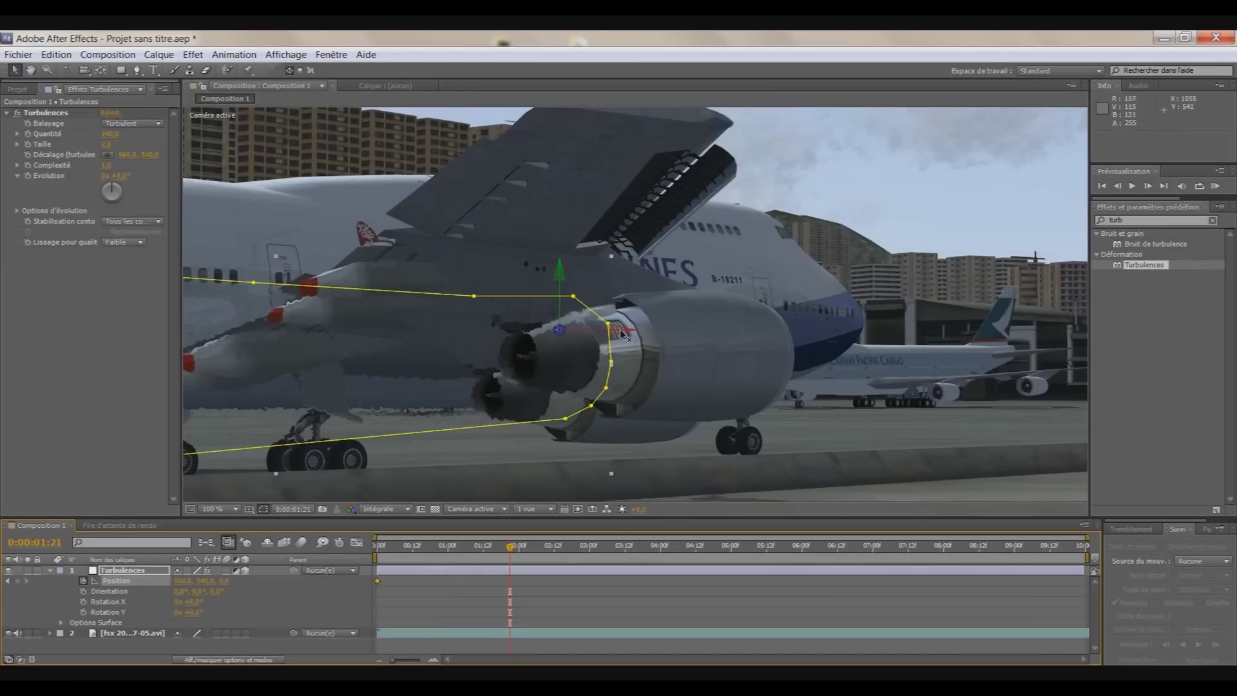
{"action": "left_click_drag", "start_coordinate": [623, 333], "coordinate": [674, 335]}
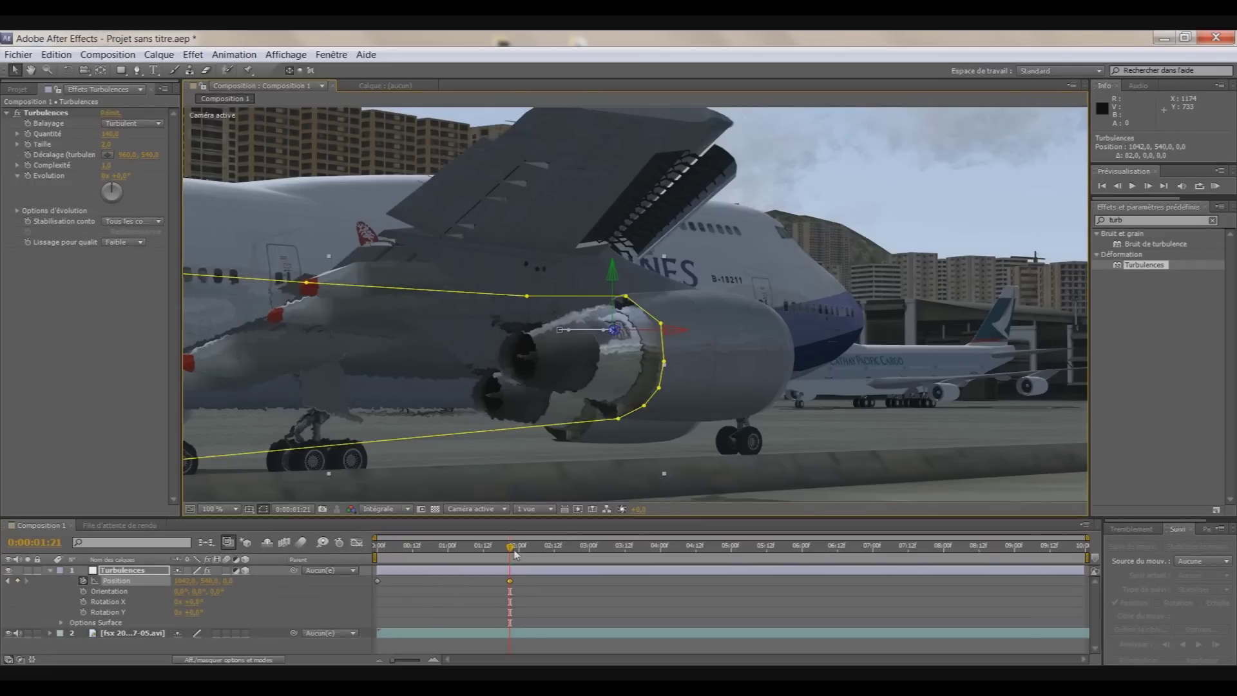
{"action": "left_click_drag", "start_coordinate": [513, 550], "coordinate": [639, 549]}
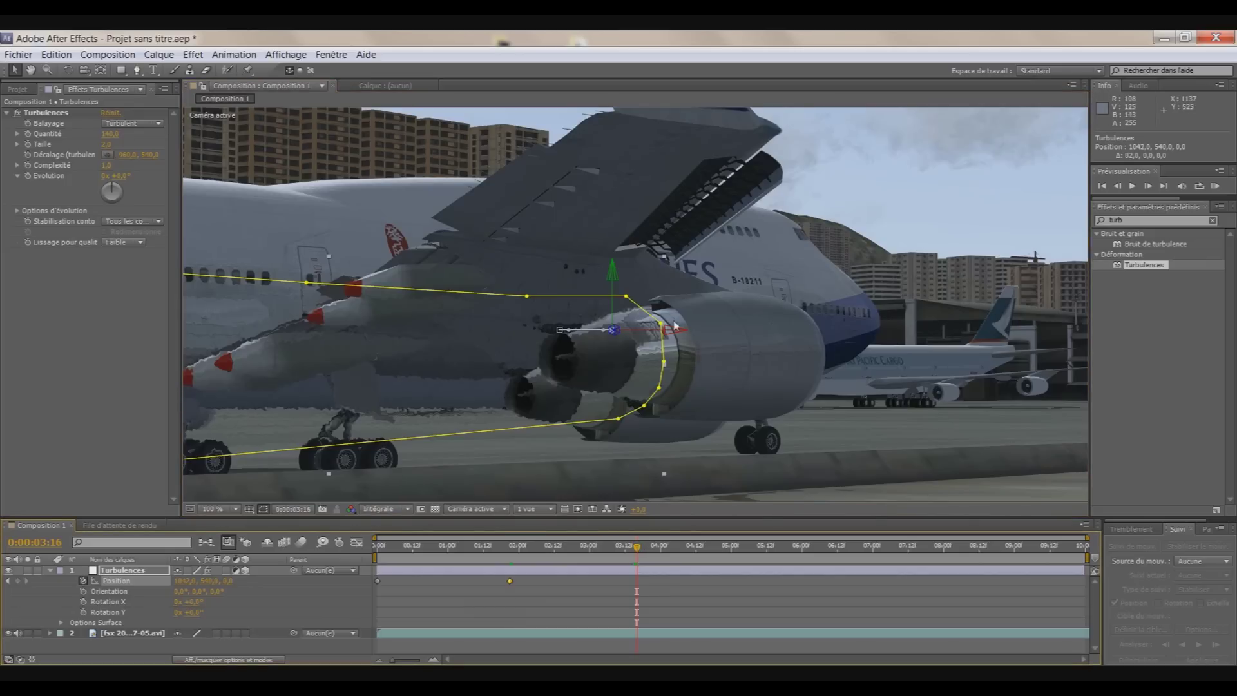
{"action": "left_click_drag", "start_coordinate": [674, 334], "coordinate": [713, 335]}
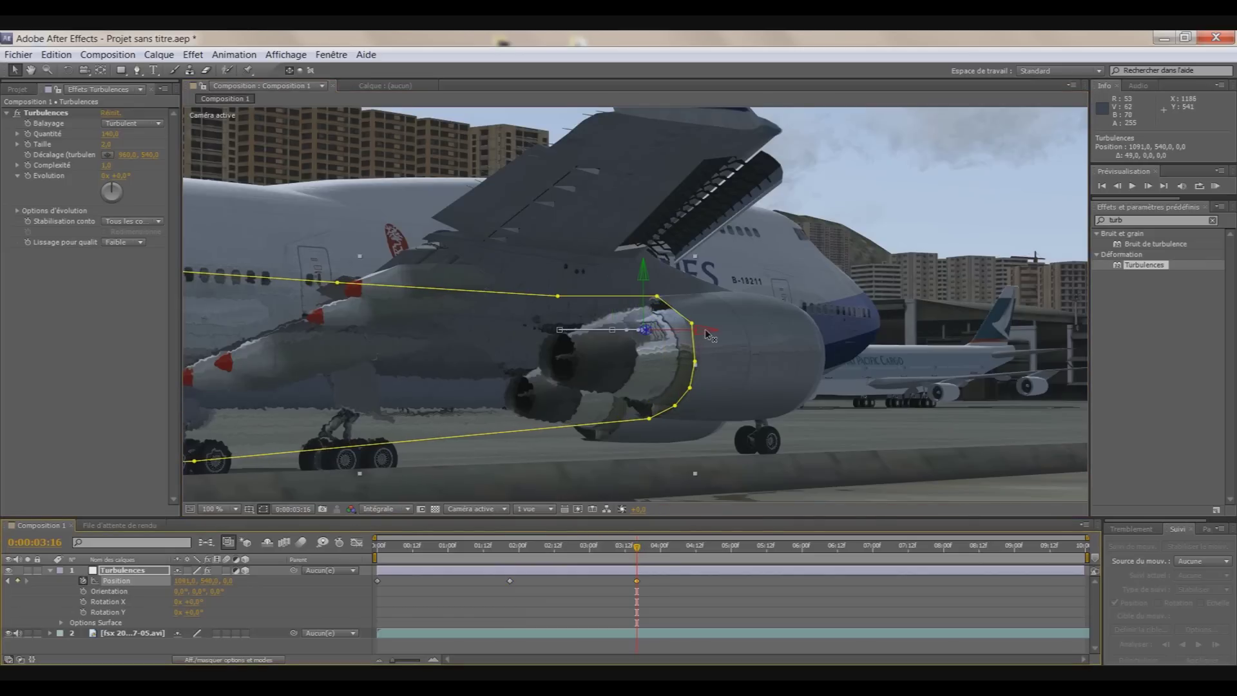
{"action": "left_click", "coordinate": [742, 547]}
{"action": "left_click_drag", "start_coordinate": [765, 556], "coordinate": [772, 555]}
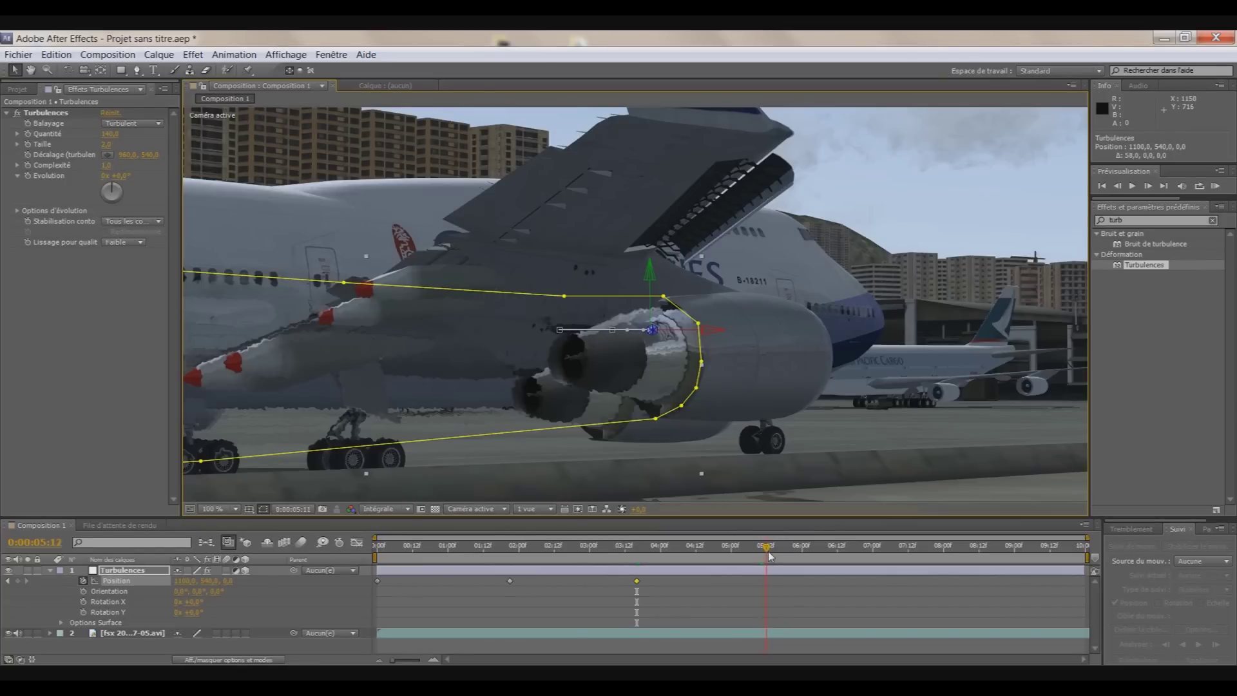
{"action": "left_click_drag", "start_coordinate": [707, 341], "coordinate": [719, 341]}
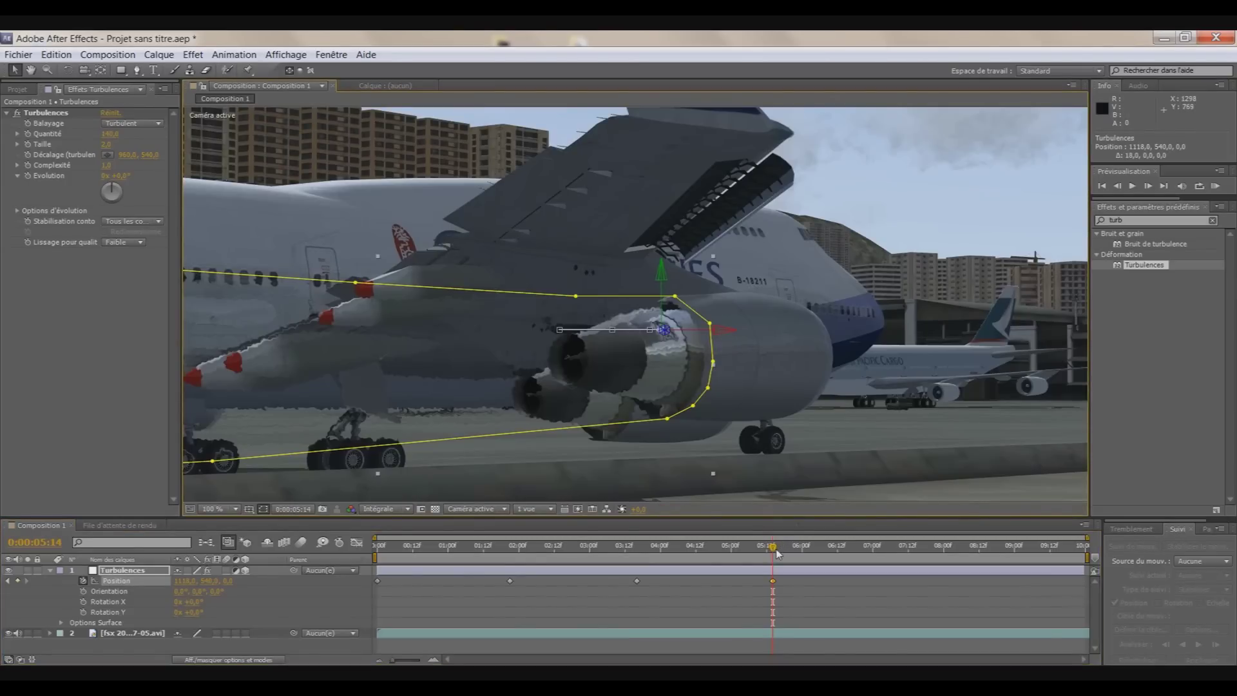
{"action": "left_click_drag", "start_coordinate": [773, 547], "coordinate": [909, 550]}
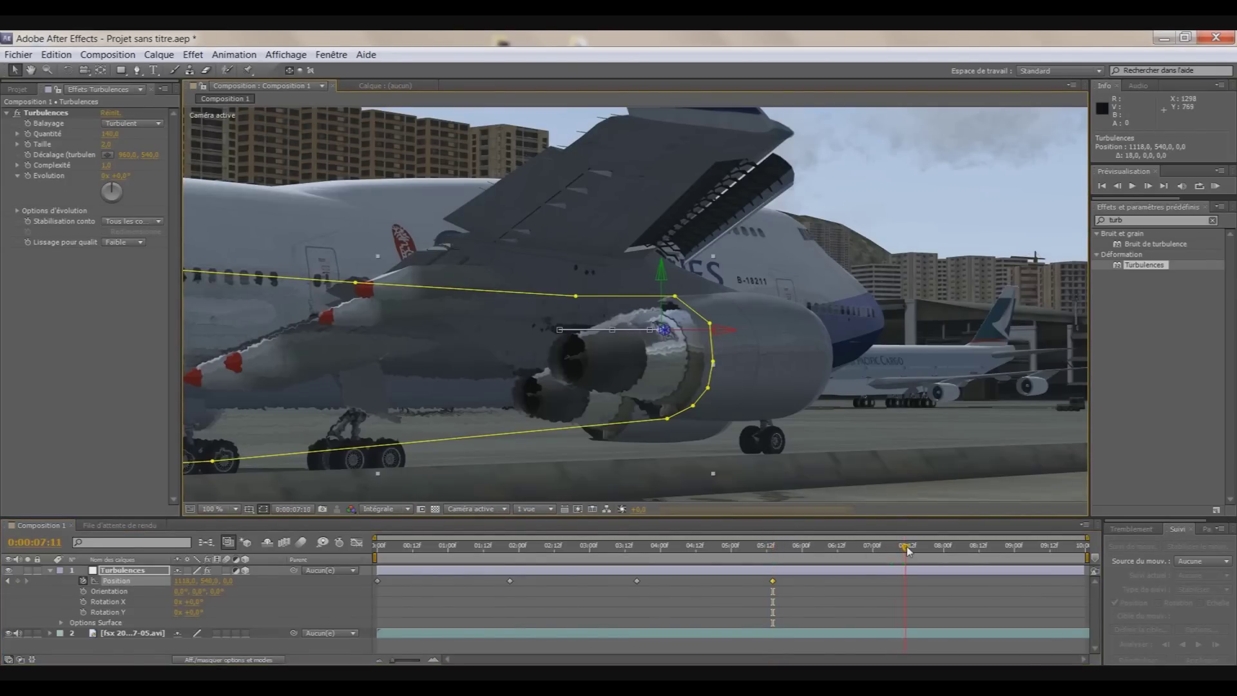
{"action": "left_click_drag", "start_coordinate": [727, 335], "coordinate": [729, 335]}
{"action": "left_click_drag", "start_coordinate": [905, 547], "coordinate": [1093, 552]}
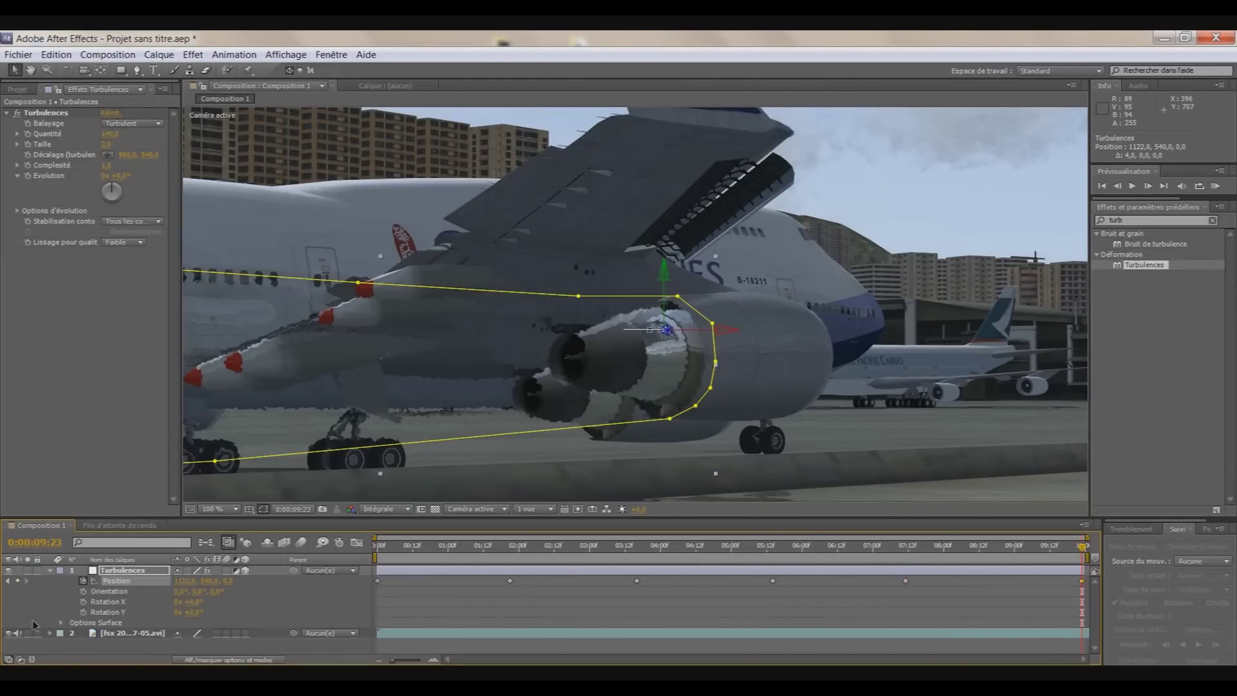
Scrub back to the start to review the motion and twirl open the layer's effects.
{"action": "left_click_drag", "start_coordinate": [1084, 552], "coordinate": [387, 567]}
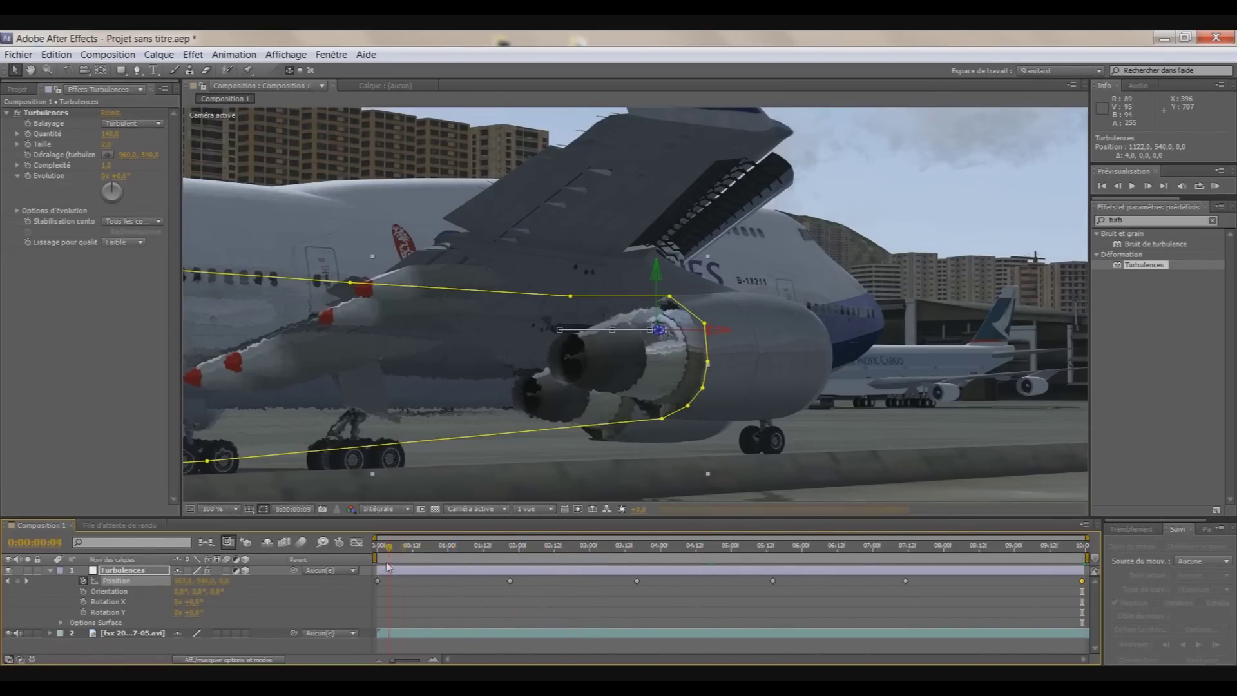
{"action": "left_click_drag", "start_coordinate": [387, 566], "coordinate": [358, 570]}
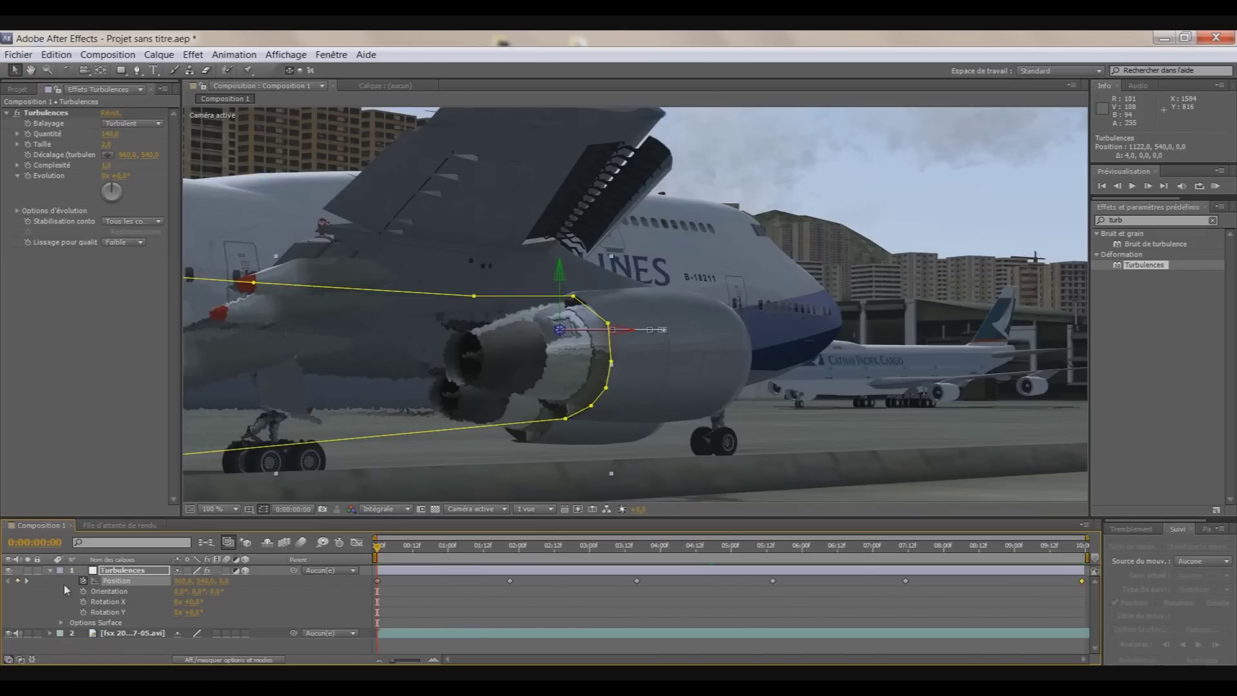
{"action": "left_click", "coordinate": [64, 585]}
{"action": "left_click", "coordinate": [50, 570]}
{"action": "left_click", "coordinate": [50, 571]}
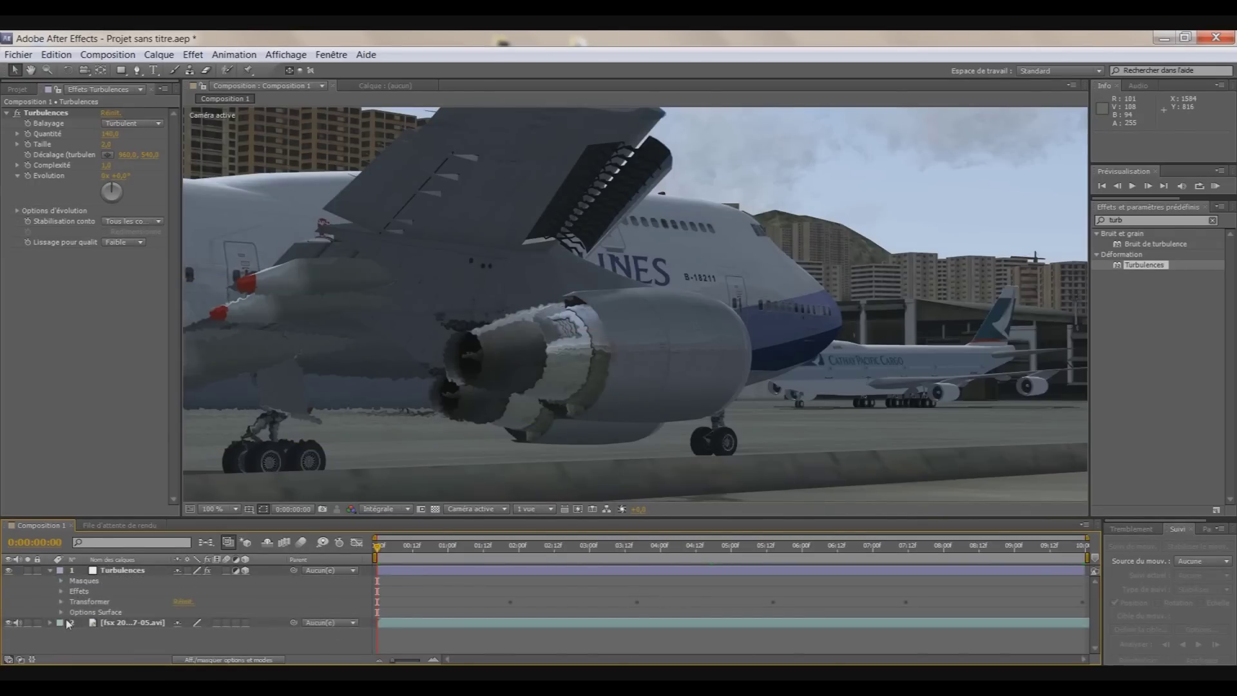
{"action": "left_click", "coordinate": [61, 591]}
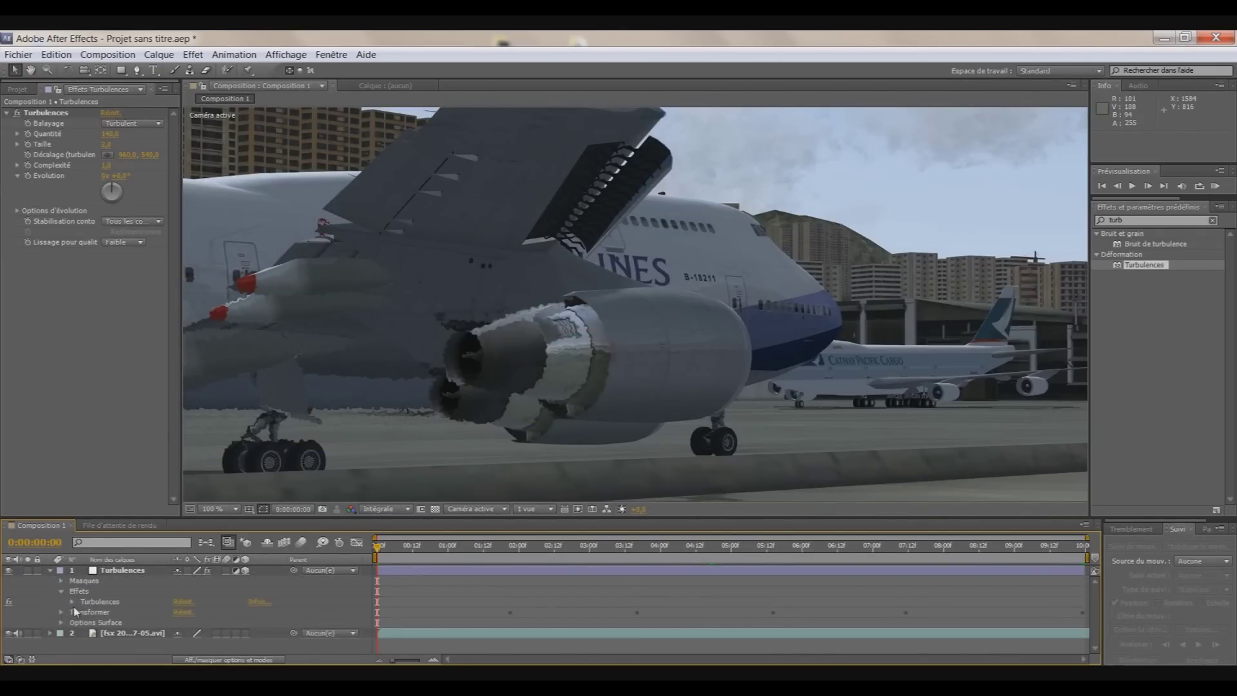
Expand the Turbulences settings and set an Evolution keyframe at 0:00:00:00.
{"action": "left_click", "coordinate": [72, 601]}
{"action": "scroll", "coordinate": [129, 599], "scroll_direction": "down", "scroll_amount": 1}
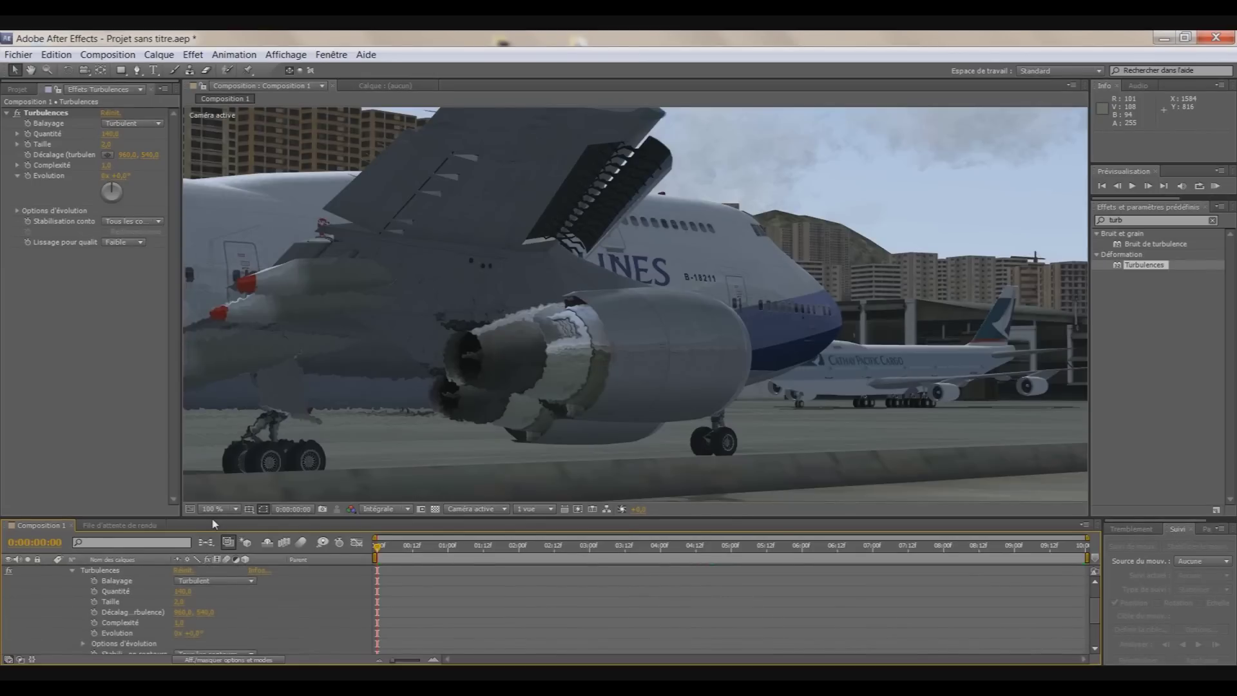
{"action": "left_click_drag", "start_coordinate": [212, 517], "coordinate": [220, 453]}
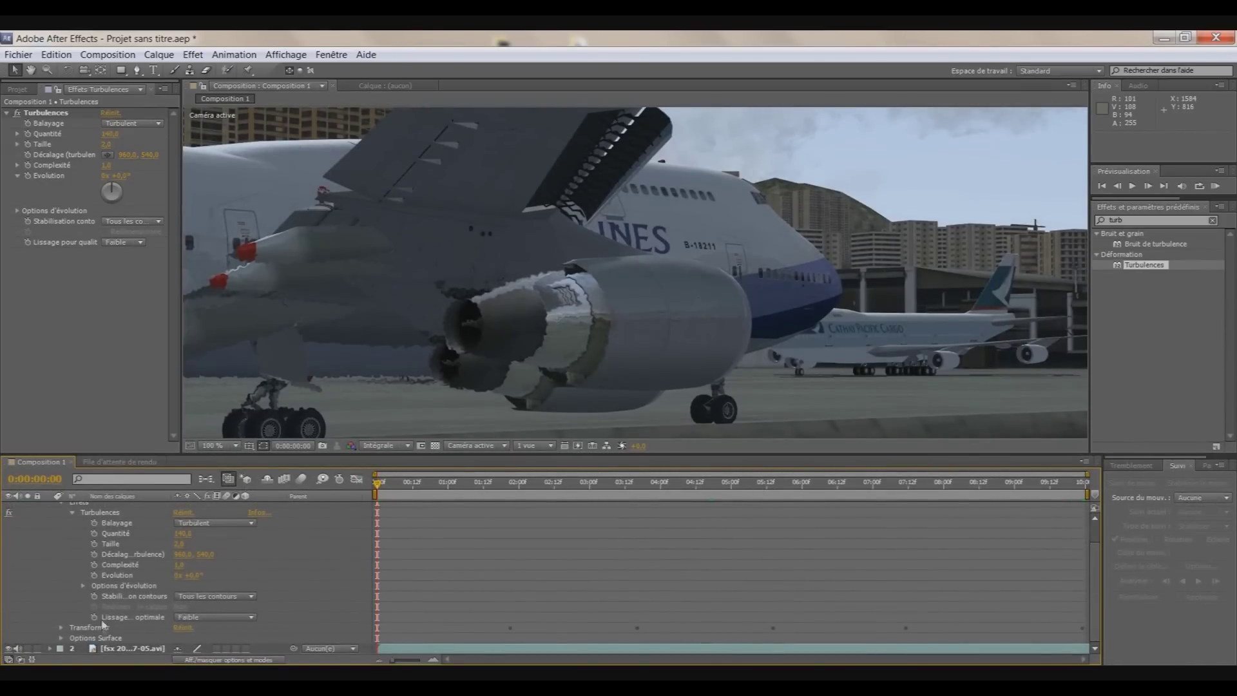
{"action": "left_click", "coordinate": [94, 575]}
Set Evolution to 25 revolutions at the clip's last frame, then return to the first frame.
{"action": "key", "text": "End"}
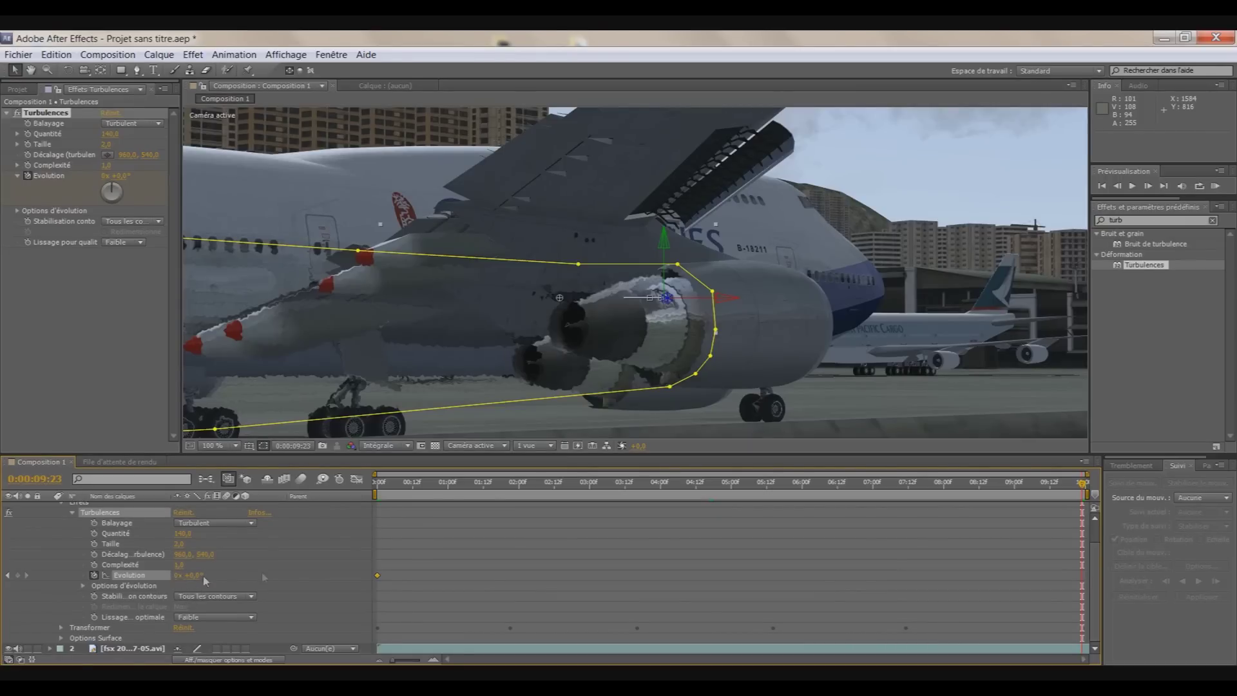
{"action": "left_click_drag", "start_coordinate": [178, 575], "coordinate": [187, 574]}
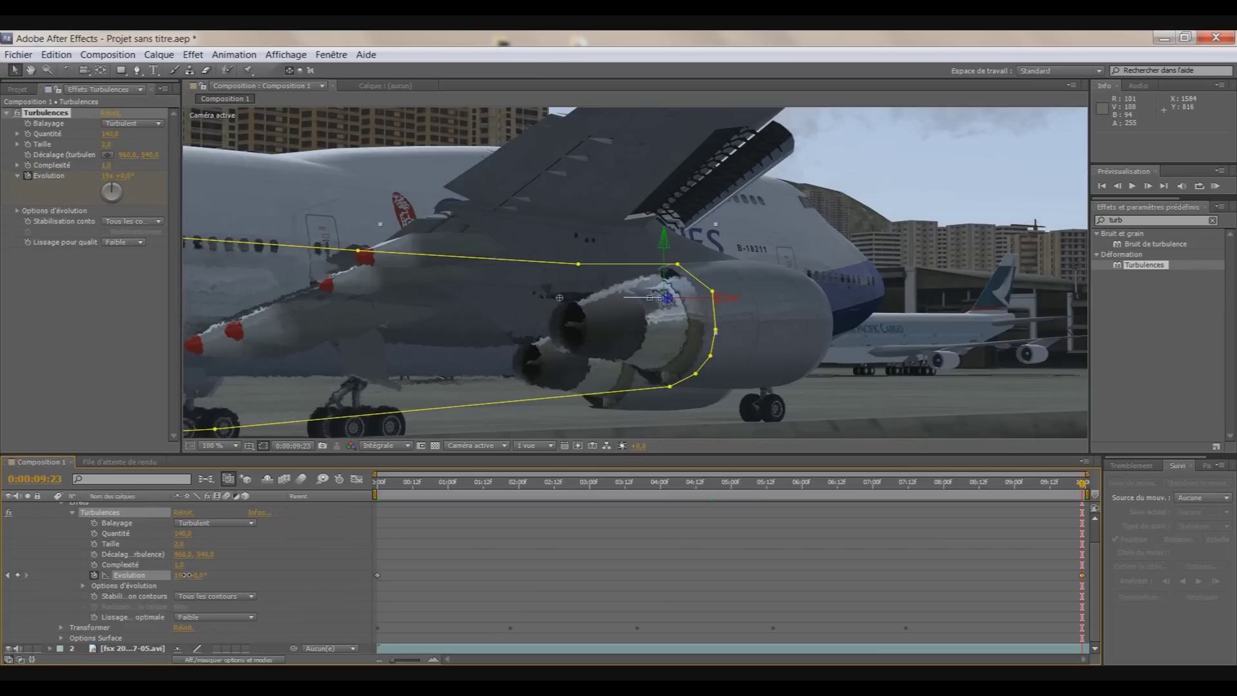
{"action": "left_click_drag", "start_coordinate": [187, 574], "coordinate": [197, 575]}
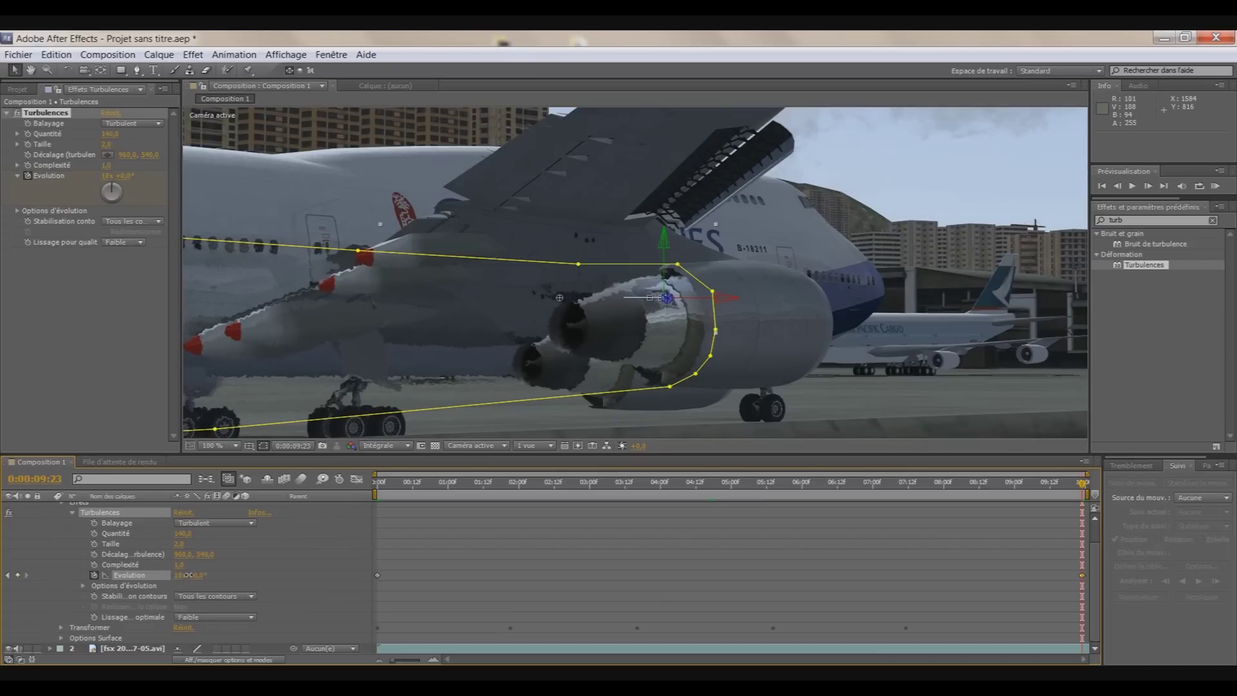
{"action": "left_click_drag", "start_coordinate": [197, 574], "coordinate": [197, 575]}
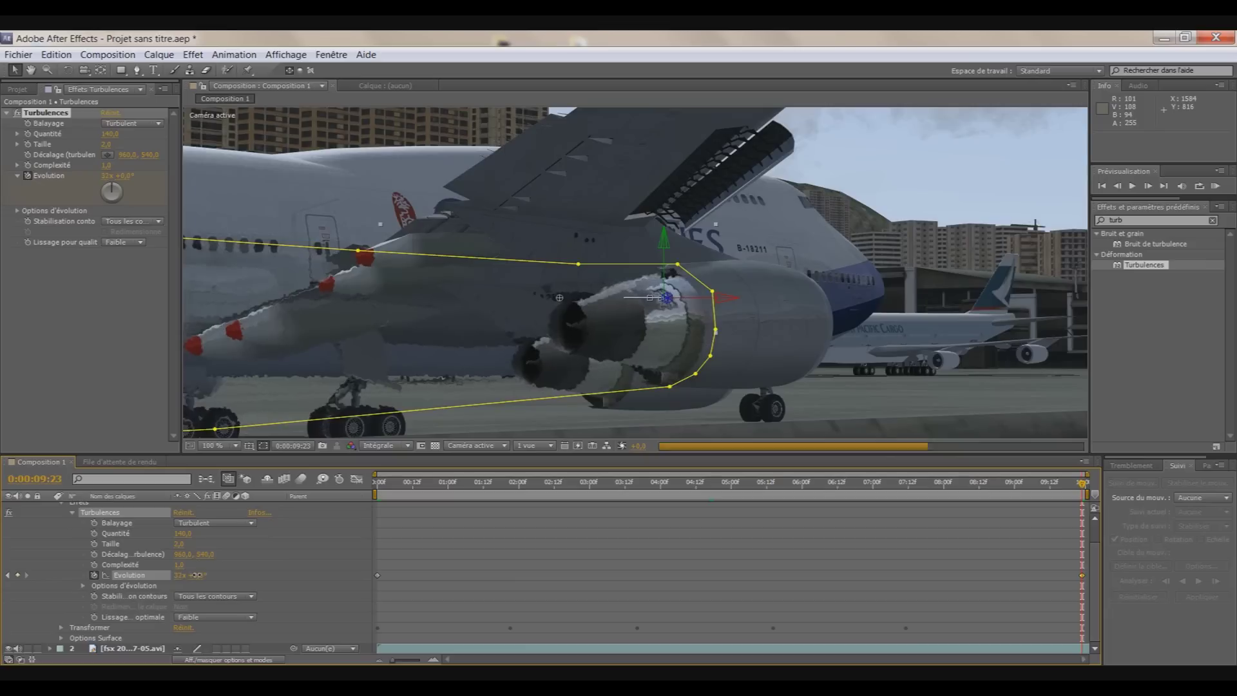
{"action": "left_click", "coordinate": [182, 576]}
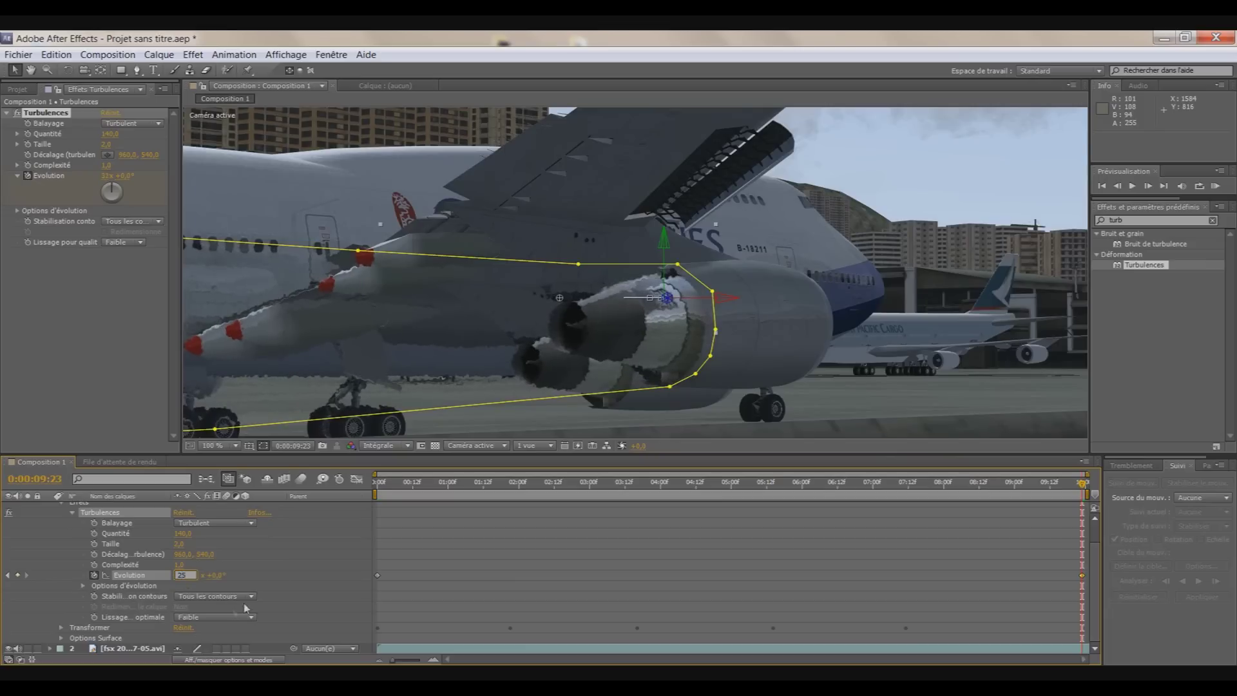
{"action": "left_click", "coordinate": [394, 493]}
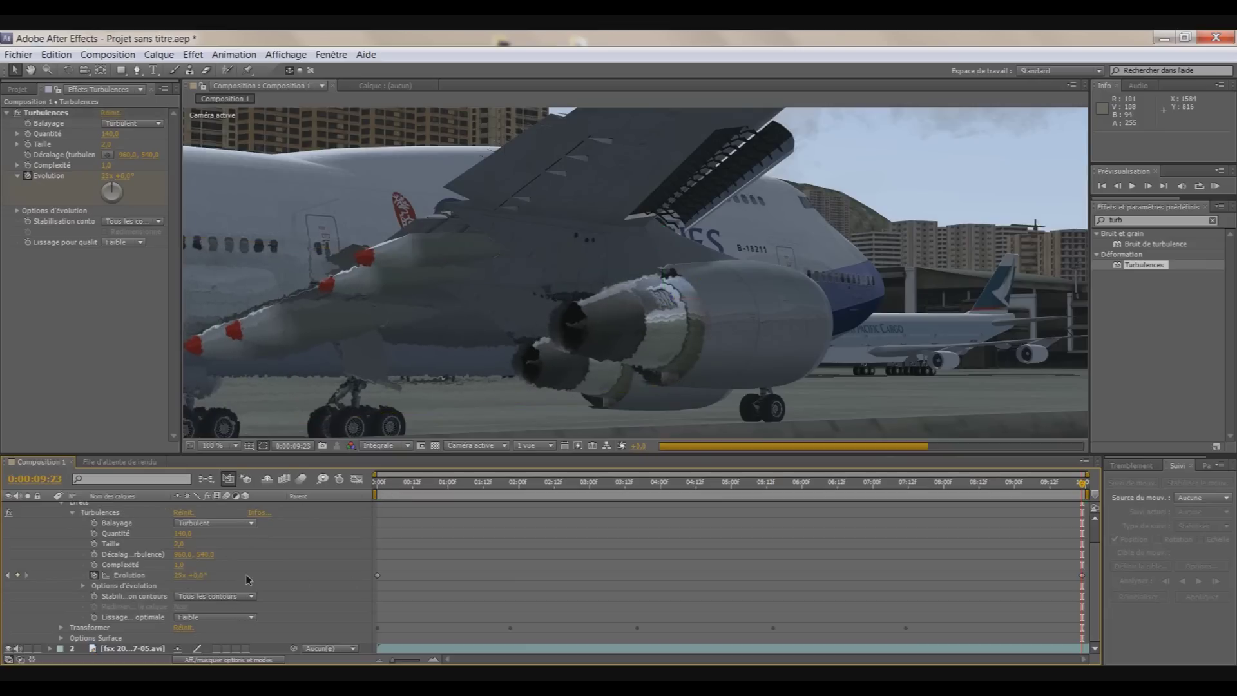
{"action": "left_click", "coordinate": [377, 483]}
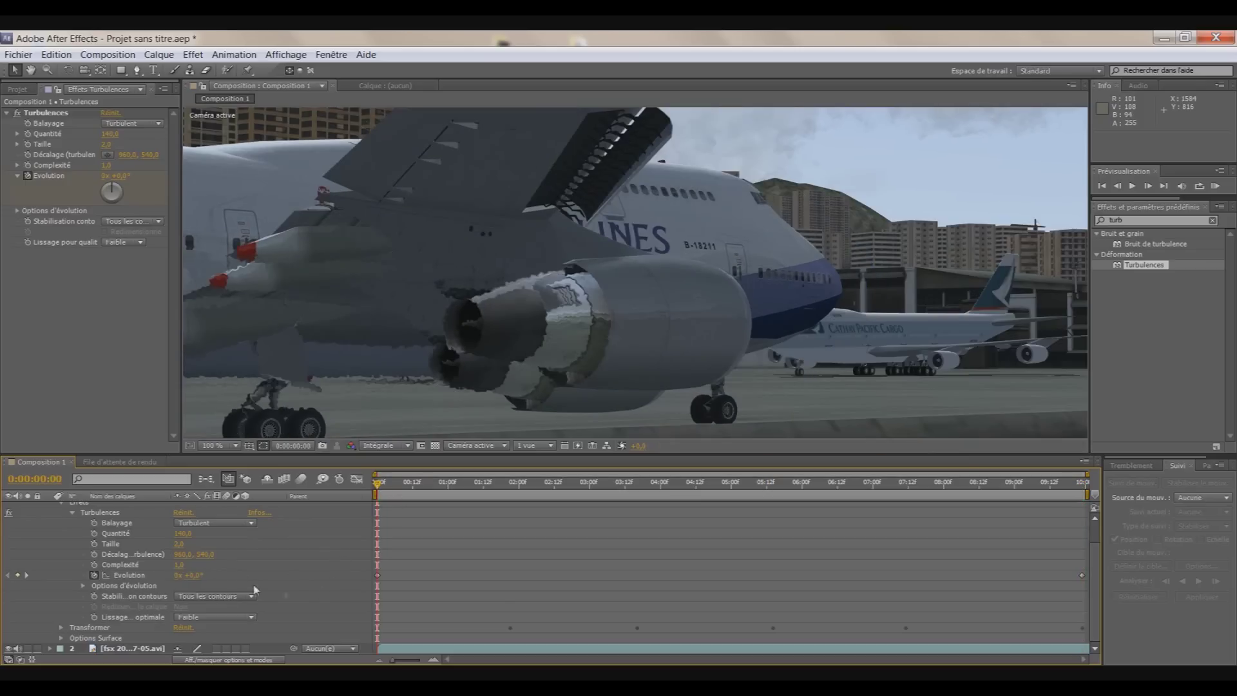
{"action": "left_click", "coordinate": [179, 576]}
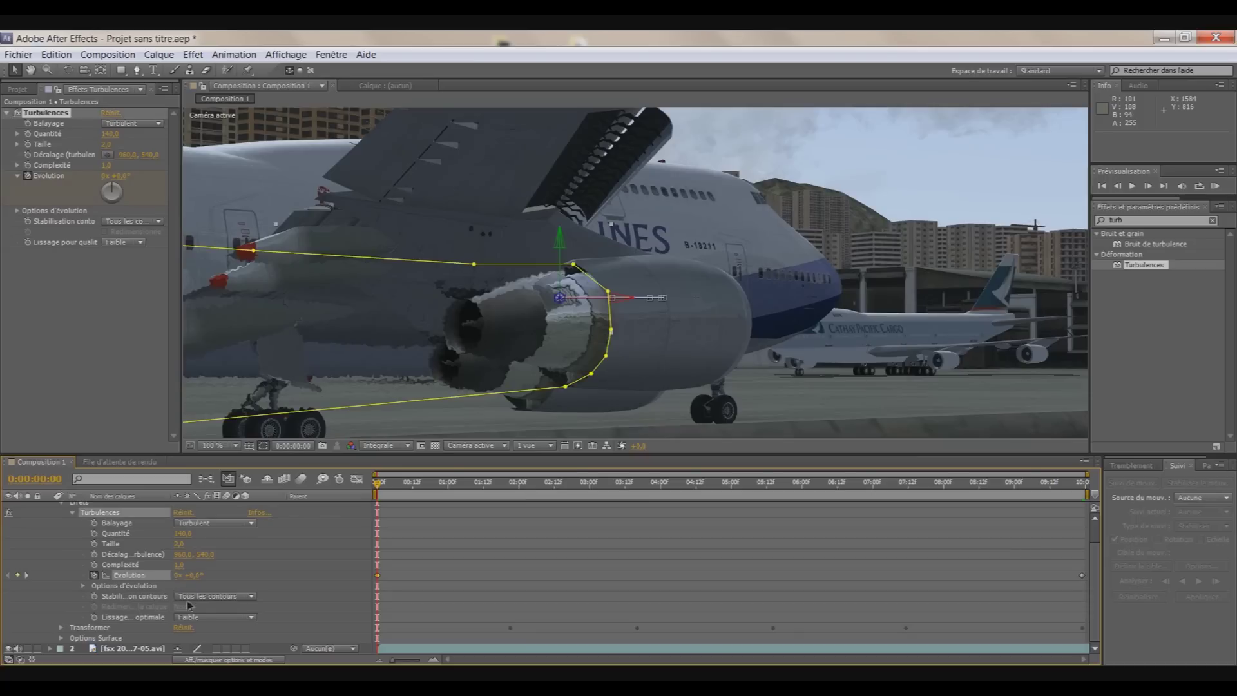
Set the Turbulences Evolution to 5 revolutions at frame 0, then preview around five seconds.
{"action": "left_click", "coordinate": [180, 574]}
{"action": "left_click", "coordinate": [359, 494]}
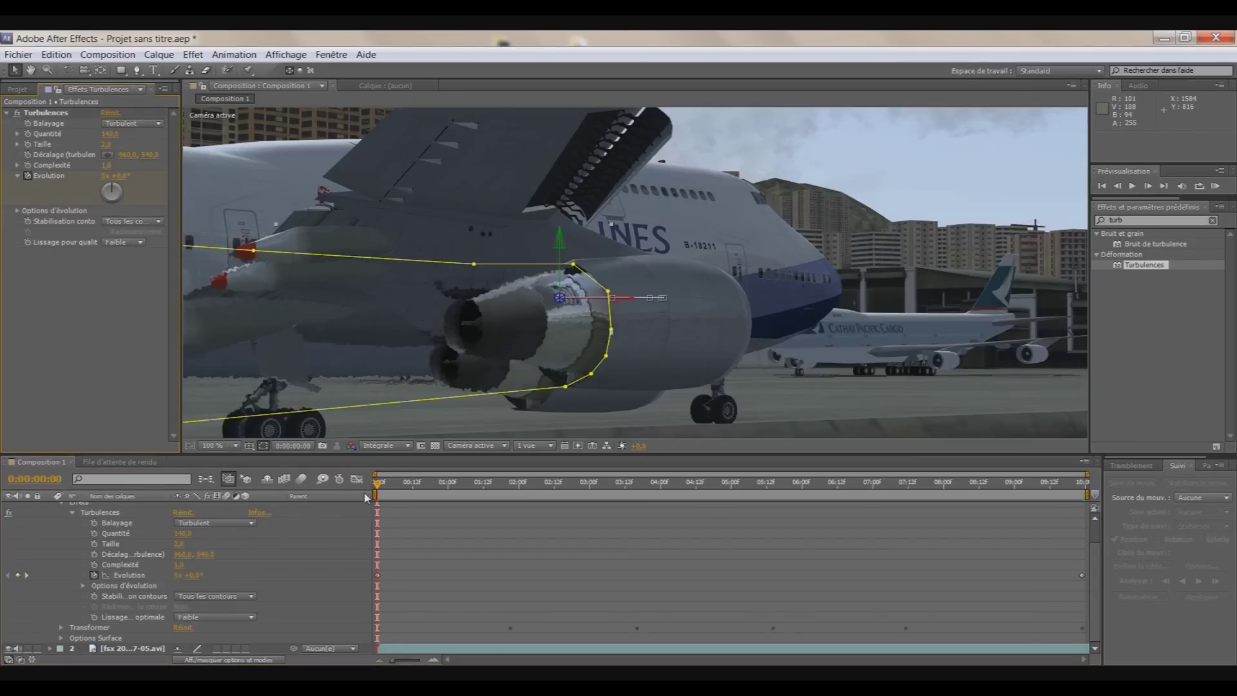
{"action": "left_click_drag", "start_coordinate": [379, 485], "coordinate": [795, 491]}
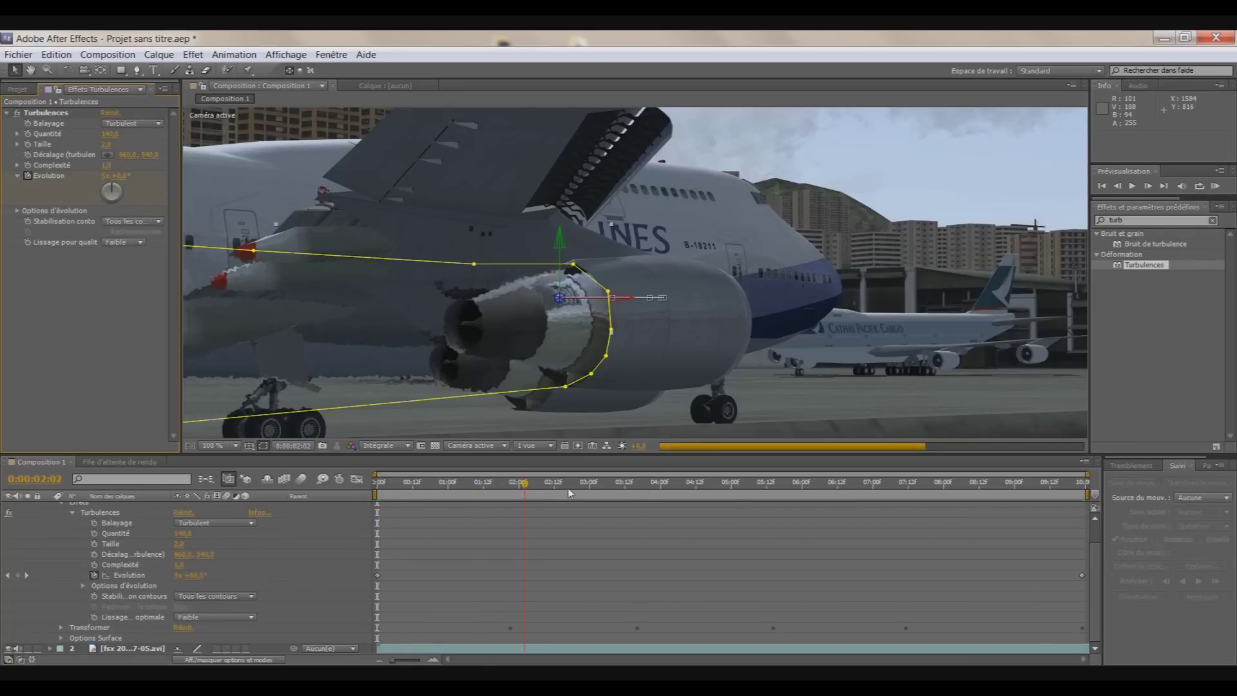
Scrub back from the clip's end to about two seconds, checking the evolving haze.
{"action": "left_click", "coordinate": [1074, 494]}
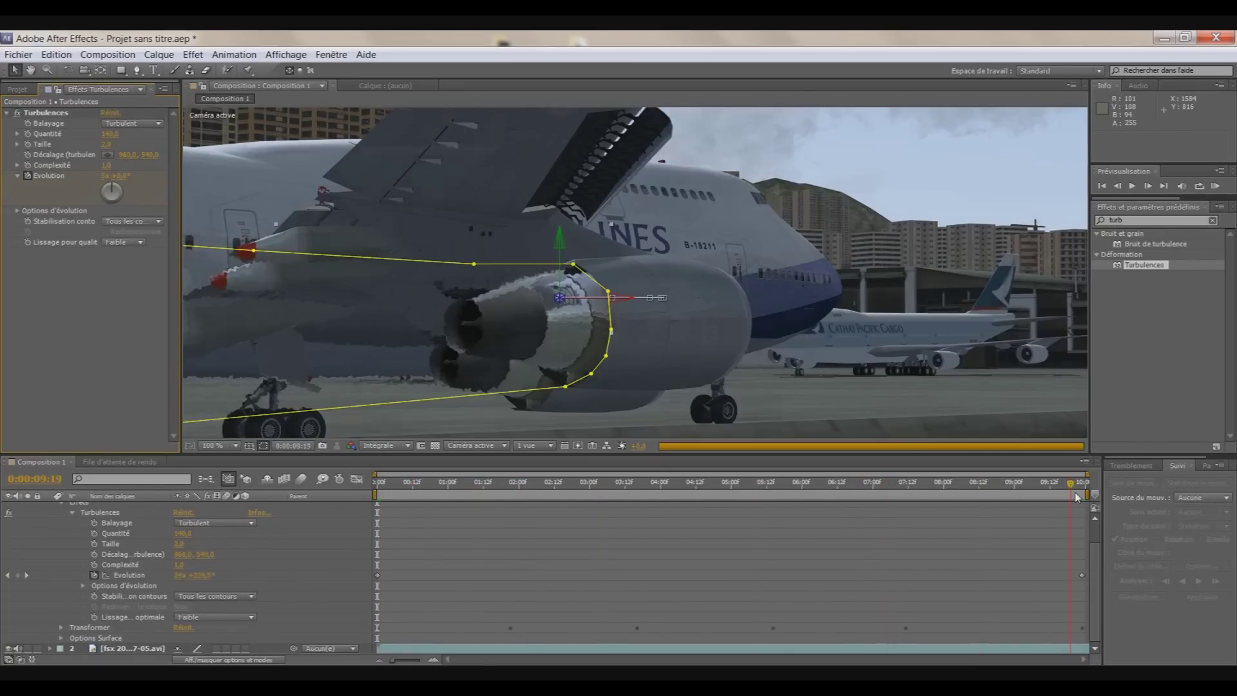
{"action": "left_click_drag", "start_coordinate": [1077, 496], "coordinate": [630, 507]}
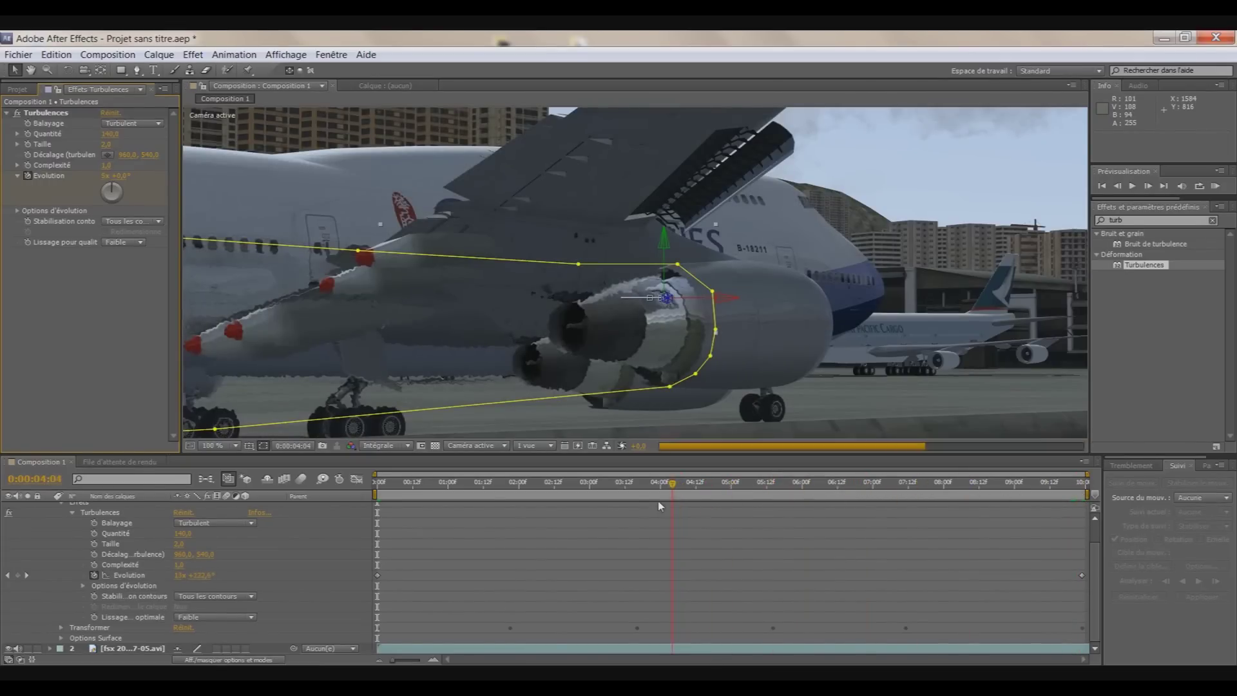
{"action": "left_click_drag", "start_coordinate": [631, 508], "coordinate": [560, 508]}
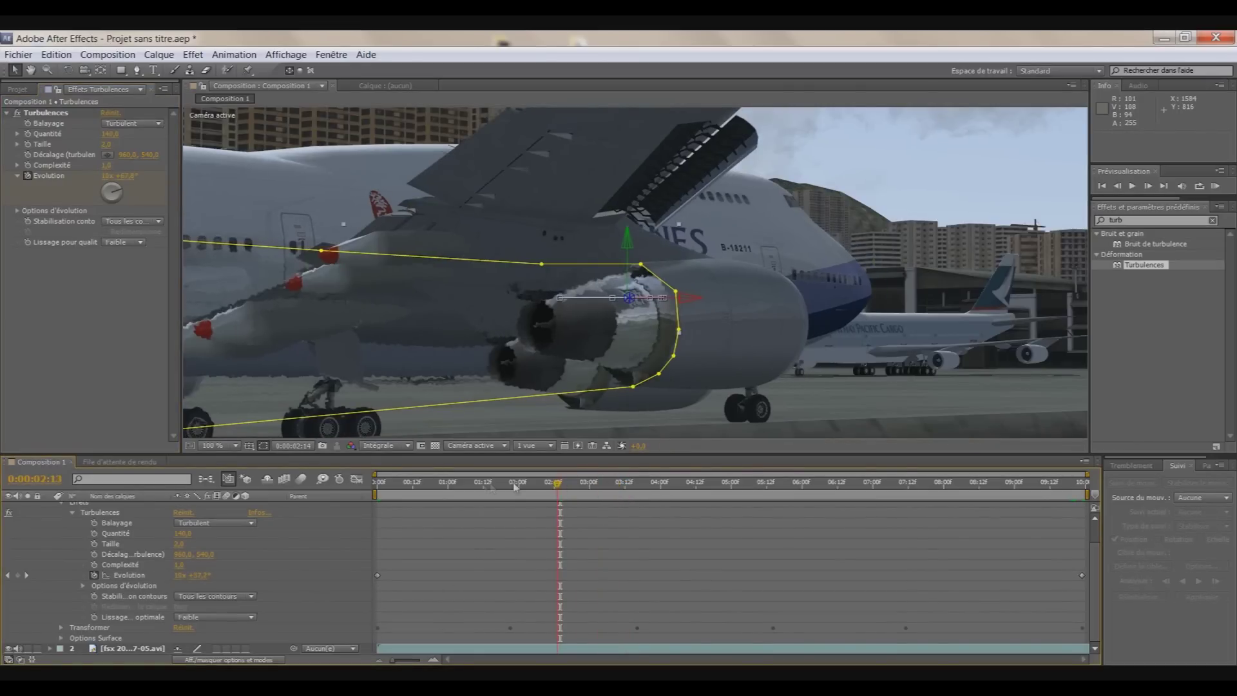
{"action": "left_click", "coordinate": [449, 484]}
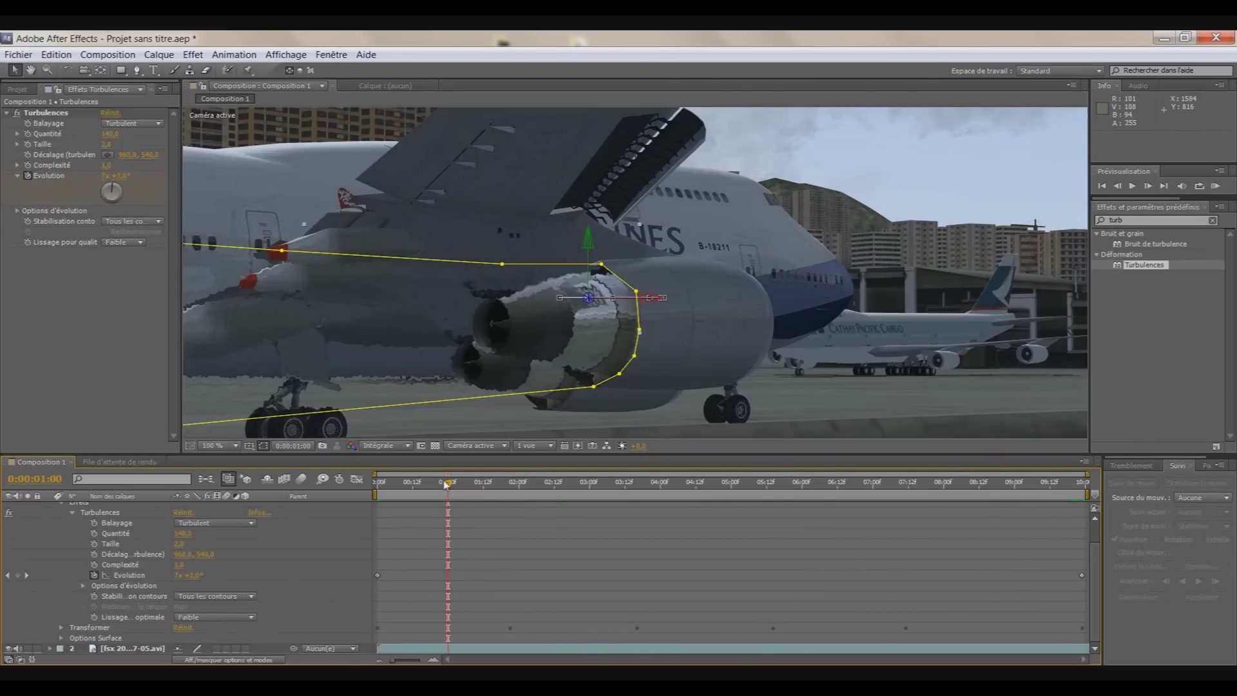
{"action": "mouse_move", "coordinate": [445, 485]}
{"action": "left_mouse_down"}
{"action": "mouse_move", "coordinate": [401, 485]}
{"action": "mouse_move", "coordinate": [536, 484]}
{"action": "left_mouse_up"}
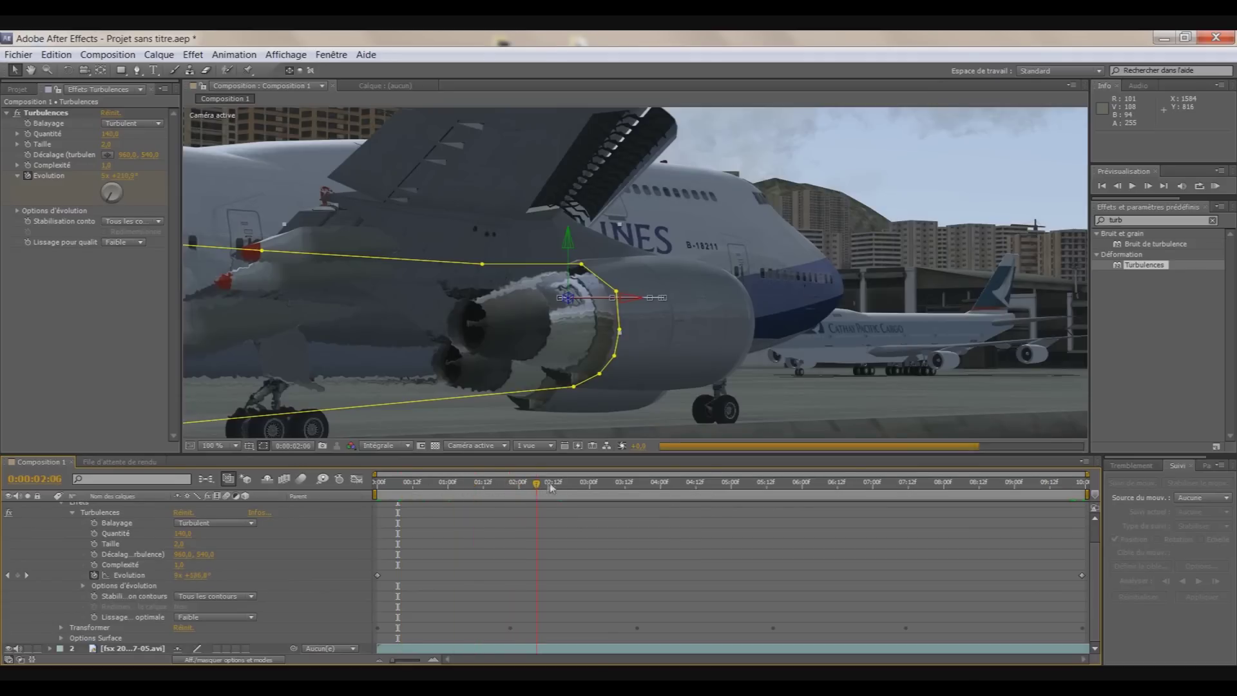
{"action": "left_click_drag", "start_coordinate": [551, 487], "coordinate": [591, 488]}
Review the distortion from four and a half to seven seconds, then collapse the Turbulences effect.
{"action": "left_click", "coordinate": [710, 482]}
{"action": "left_click", "coordinate": [769, 484]}
{"action": "mouse_move", "coordinate": [770, 485]}
{"action": "left_mouse_down"}
{"action": "mouse_move", "coordinate": [896, 492]}
{"action": "mouse_move", "coordinate": [957, 522]}
{"action": "mouse_move", "coordinate": [969, 487]}
{"action": "left_mouse_up"}
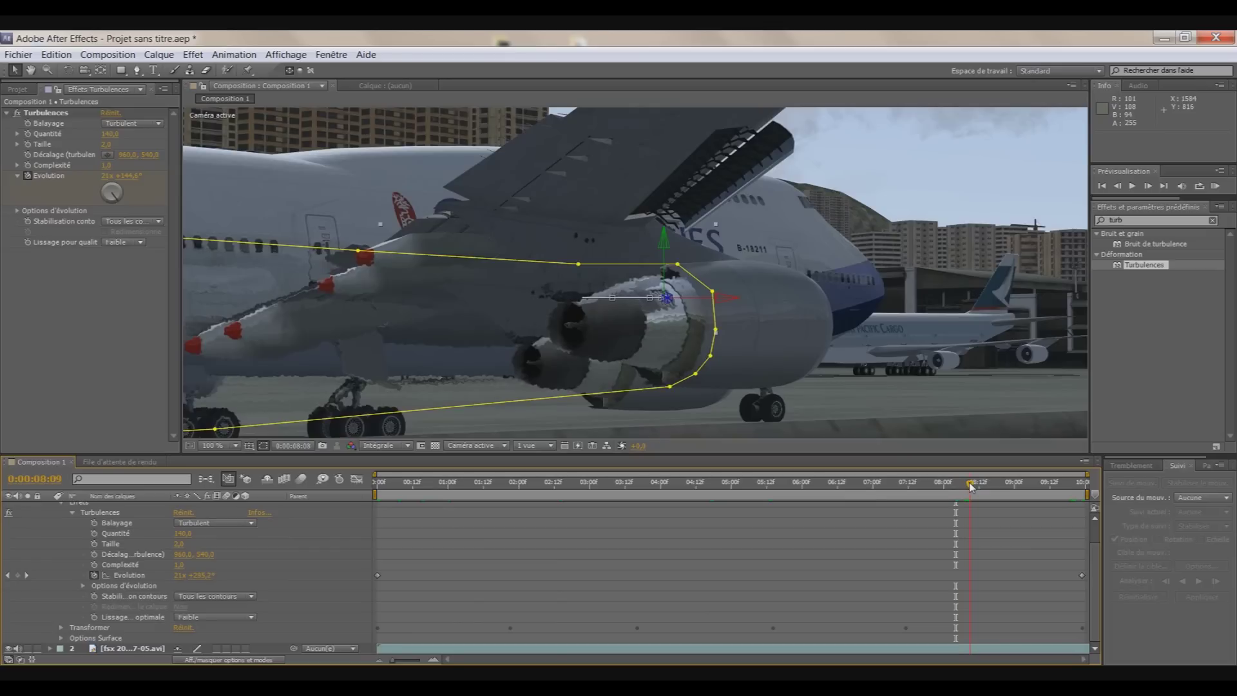
{"action": "scroll", "coordinate": [199, 525], "scroll_direction": "up", "scroll_amount": 2}
{"action": "left_click", "coordinate": [73, 538]}
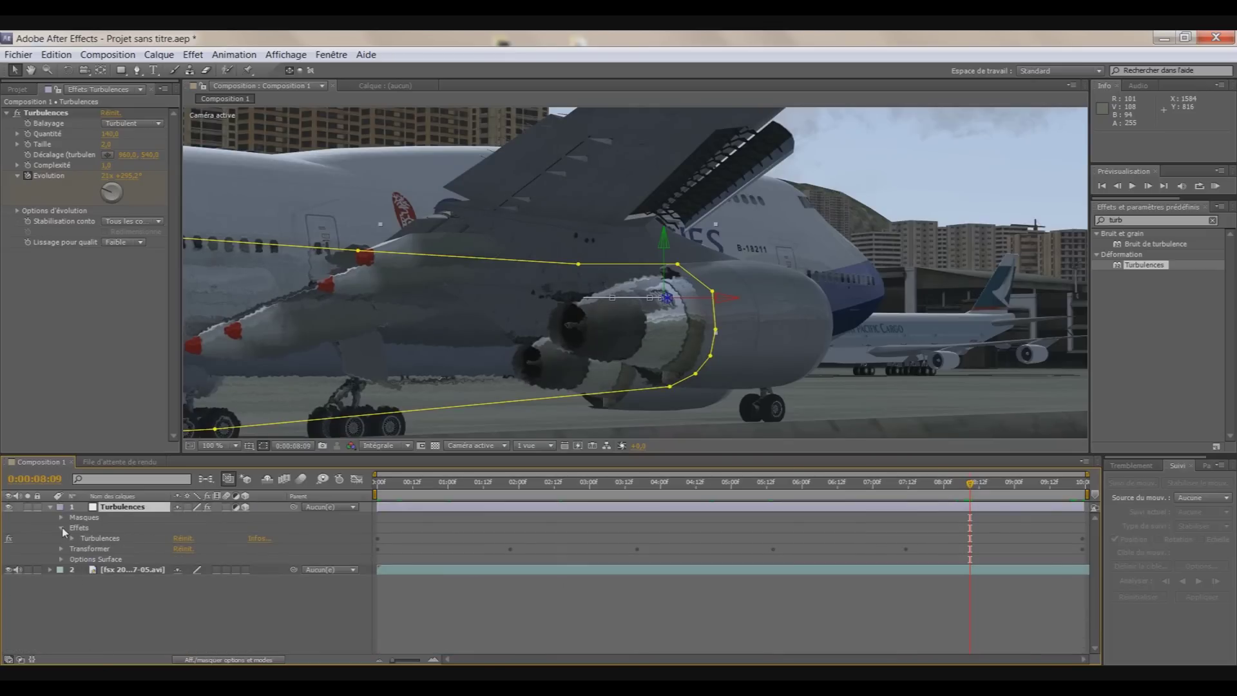
Collapse the layer's effects and expand Masque 1 to show its properties.
{"action": "left_click", "coordinate": [62, 528]}
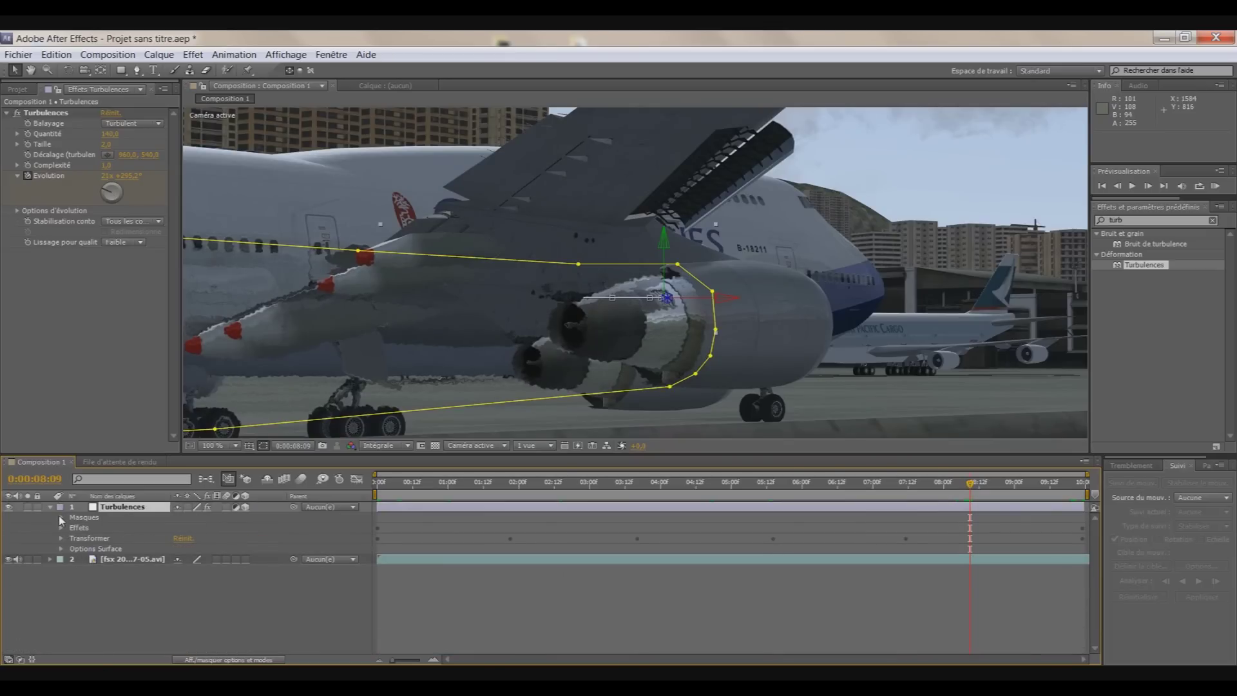
{"action": "left_click", "coordinate": [94, 516]}
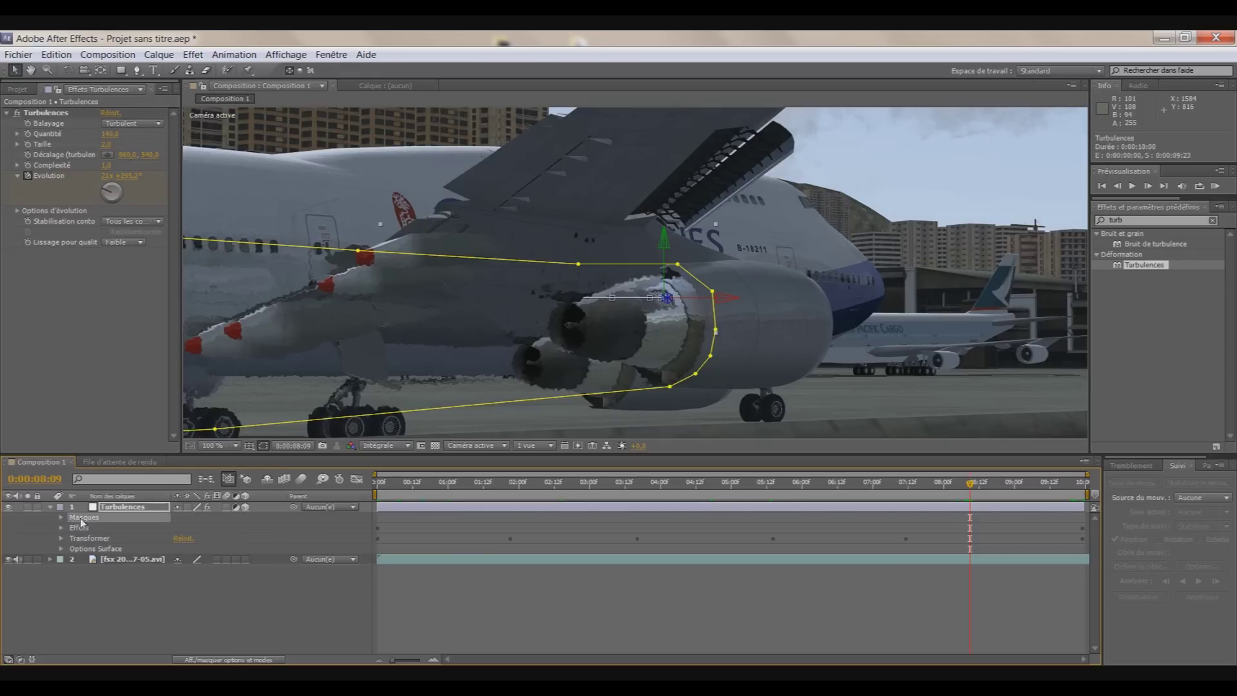
{"action": "left_click", "coordinate": [61, 517]}
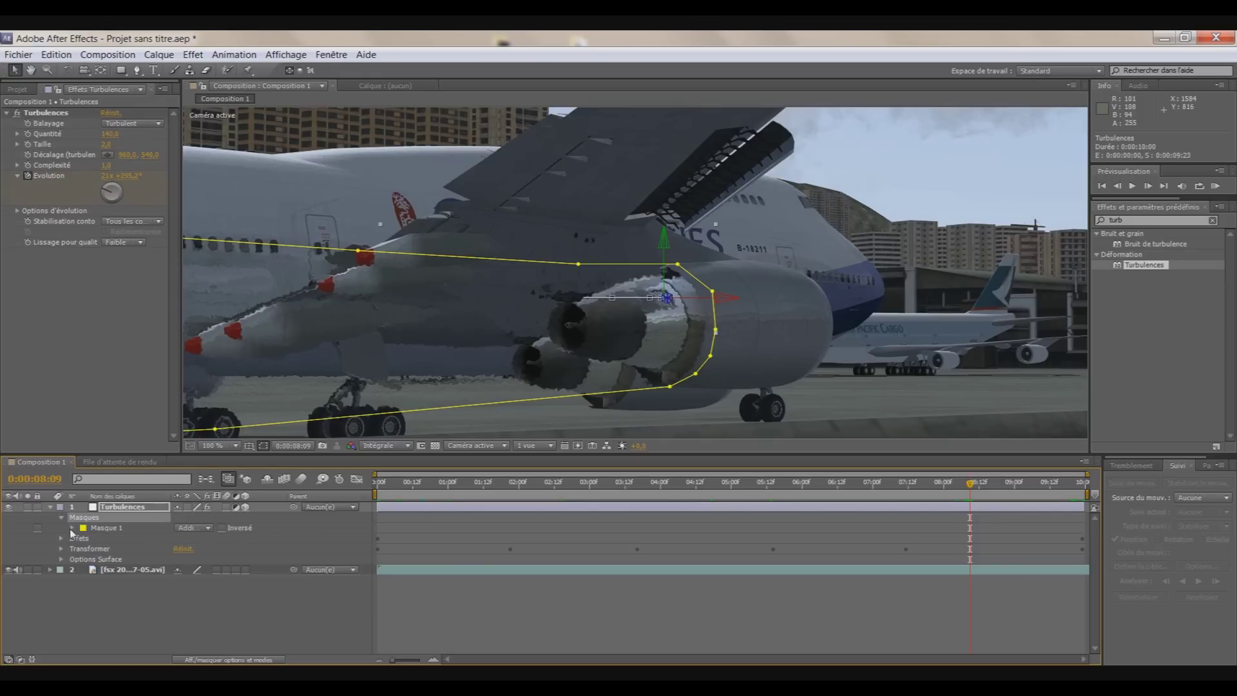
{"action": "left_click", "coordinate": [73, 527]}
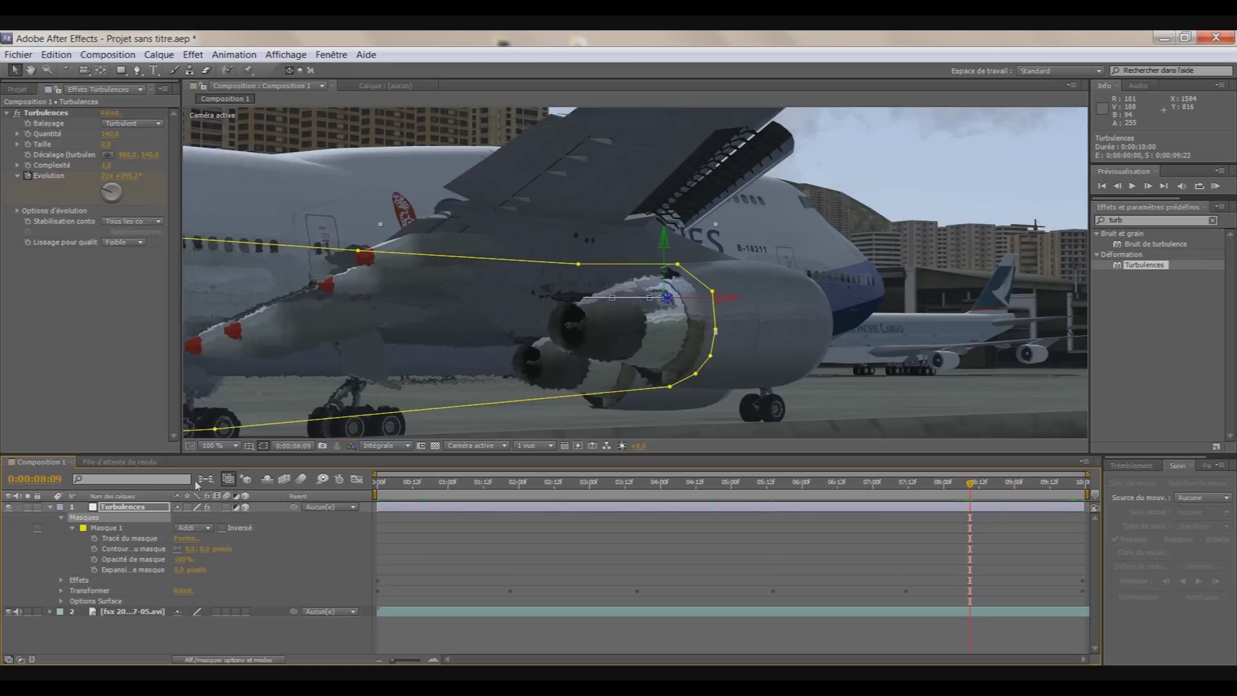
Set Masque 1's Expansion du masque to 50 pixels.
{"action": "left_click_drag", "start_coordinate": [180, 572], "coordinate": [224, 570]}
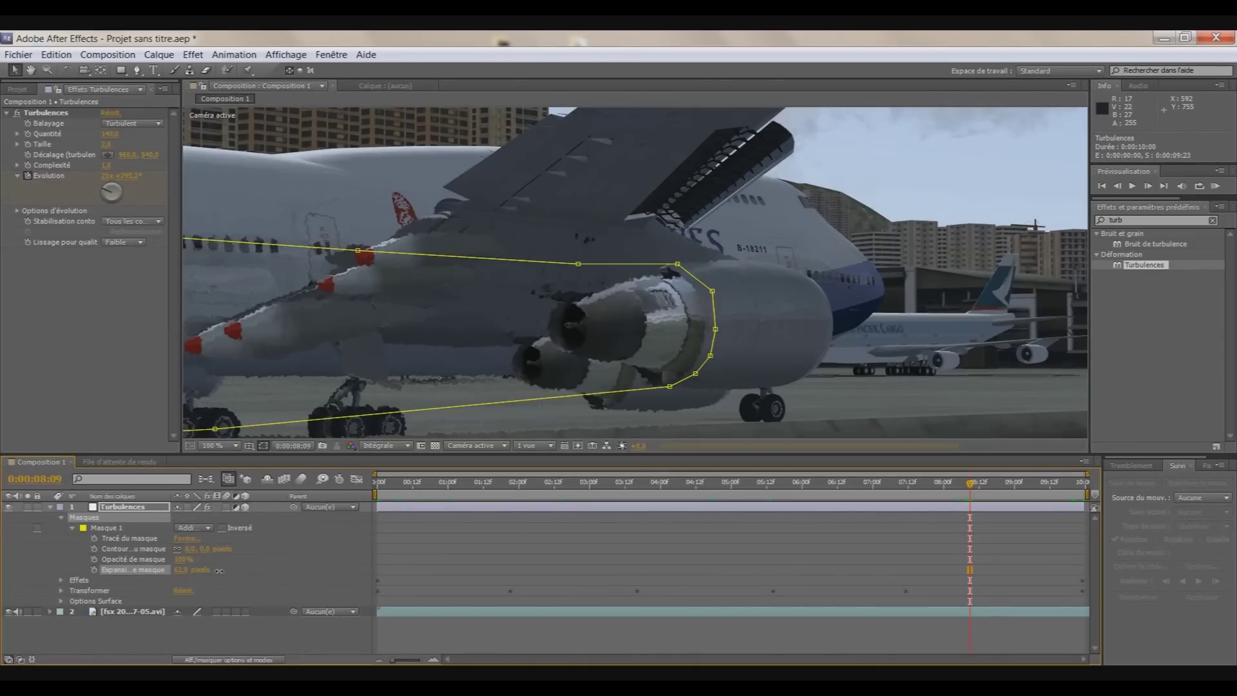
{"action": "left_click_drag", "start_coordinate": [219, 570], "coordinate": [219, 570]}
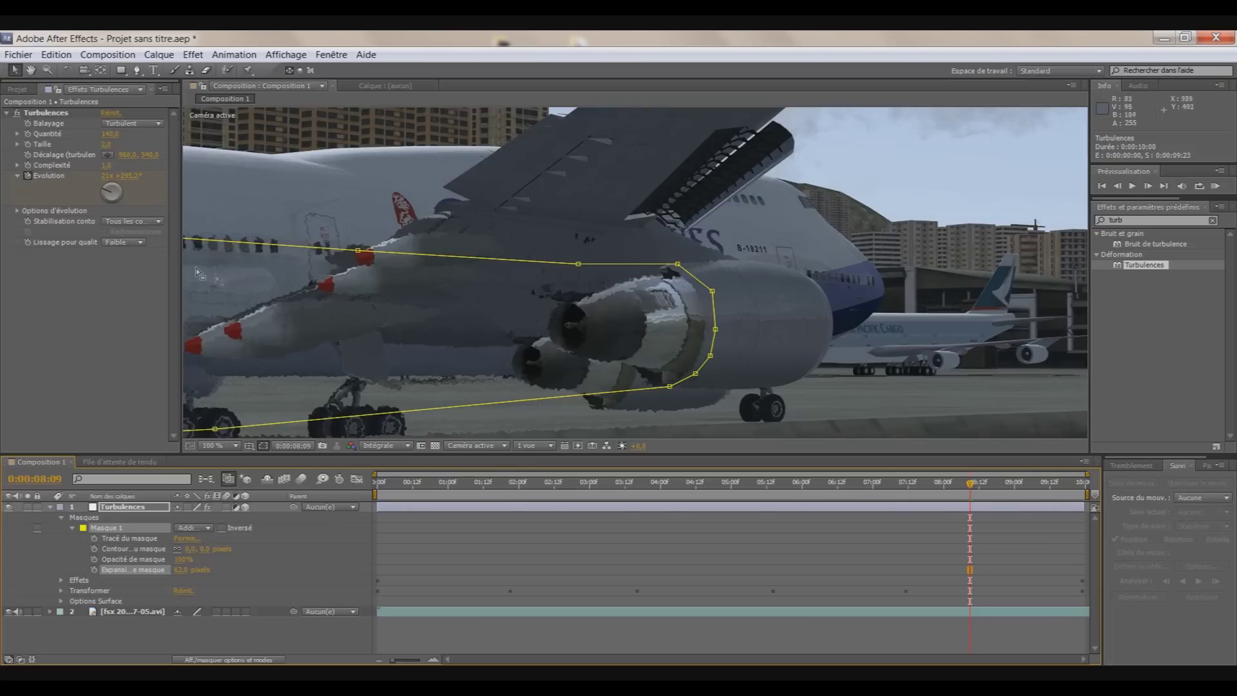
{"action": "left_click", "coordinate": [181, 570]}
{"action": "type", "text": "50"}
{"action": "key", "text": "Return"}
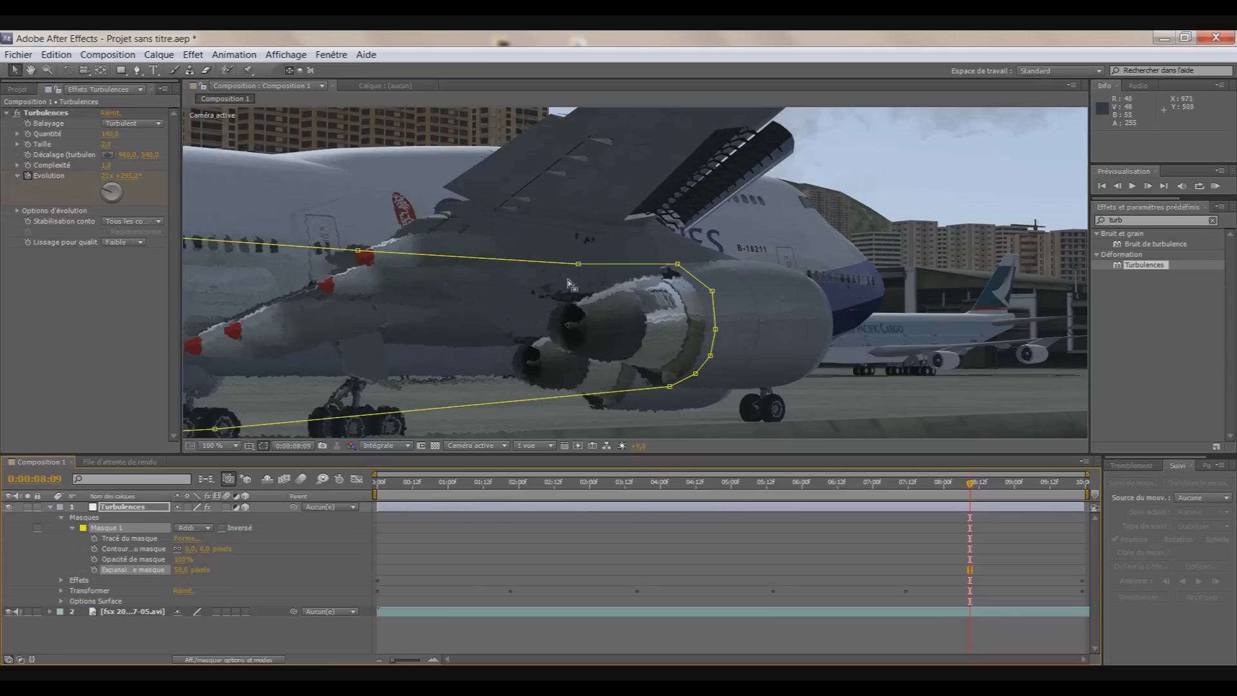
{"action": "scroll", "coordinate": [522, 359], "scroll_direction": "down", "scroll_amount": 2}
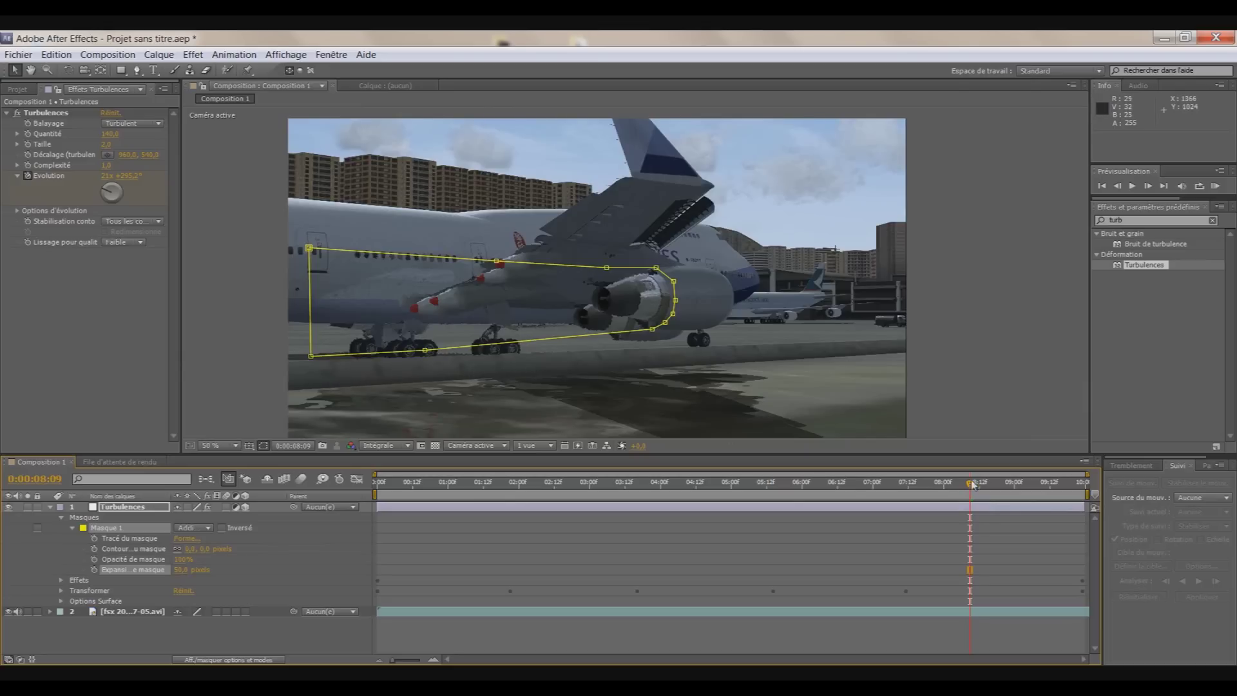
On the last frame, pull Masque 1's bottom-left and top-left vertices further left.
{"action": "left_click_drag", "start_coordinate": [977, 488], "coordinate": [1095, 495]}
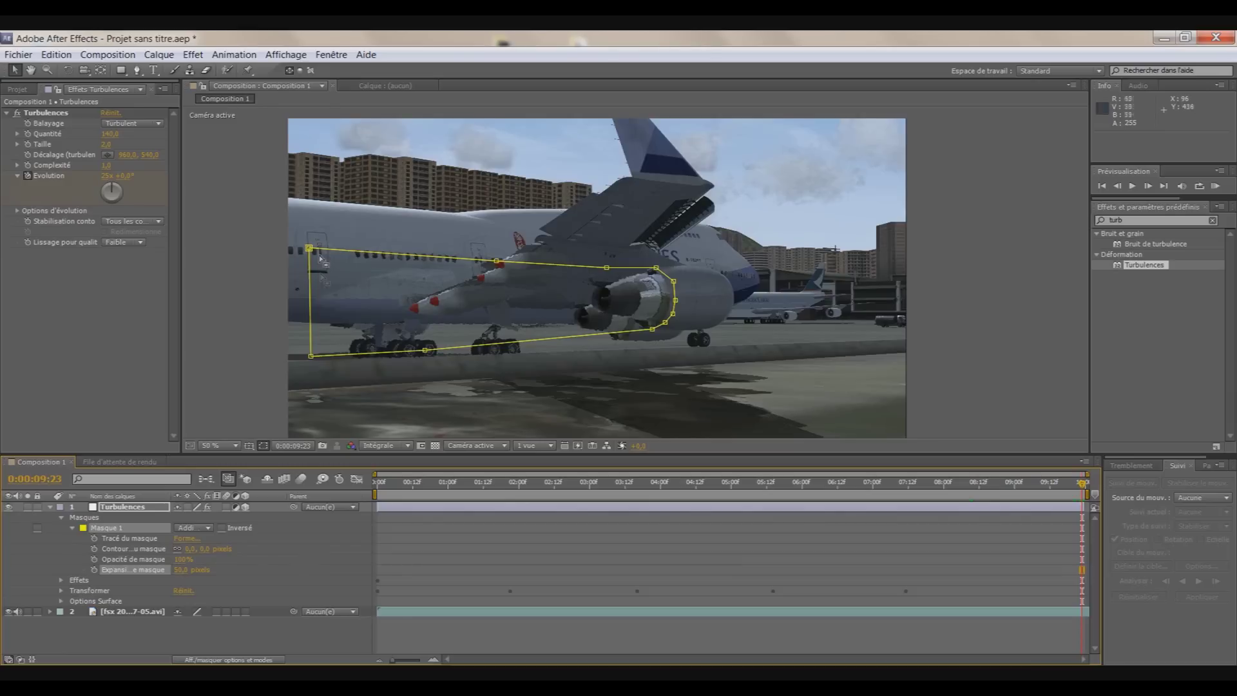
{"action": "left_click_drag", "start_coordinate": [310, 356], "coordinate": [268, 361]}
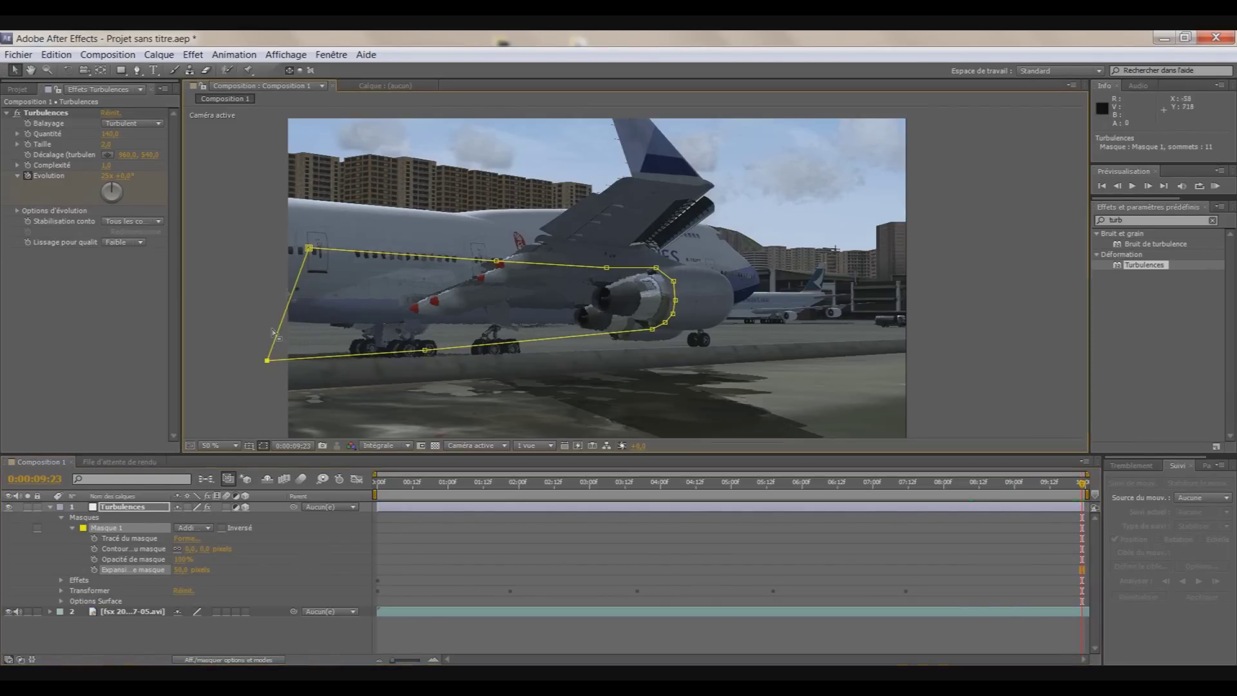
{"action": "left_click_drag", "start_coordinate": [309, 248], "coordinate": [269, 251]}
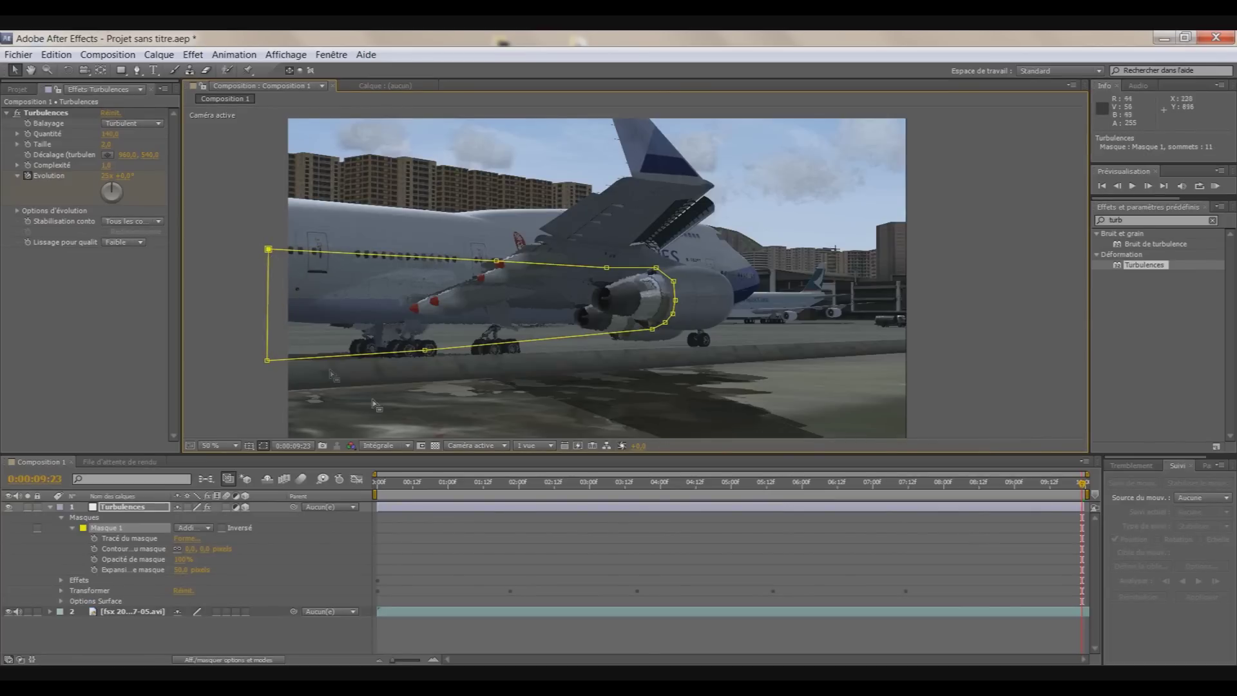
Scrub the timeline from the first frame to about four and a half seconds to check the wider mask.
{"action": "left_click_drag", "start_coordinate": [1073, 487], "coordinate": [450, 489]}
{"action": "left_click_drag", "start_coordinate": [449, 489], "coordinate": [377, 488]}
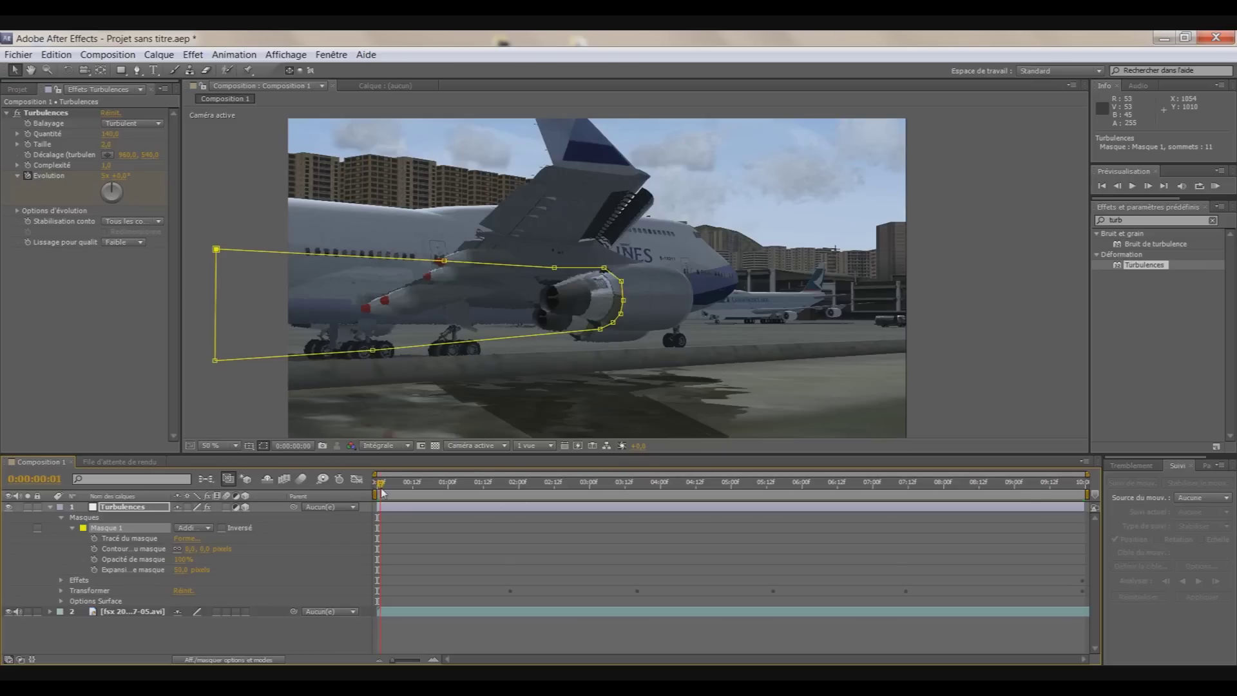
{"action": "left_click", "coordinate": [451, 487]}
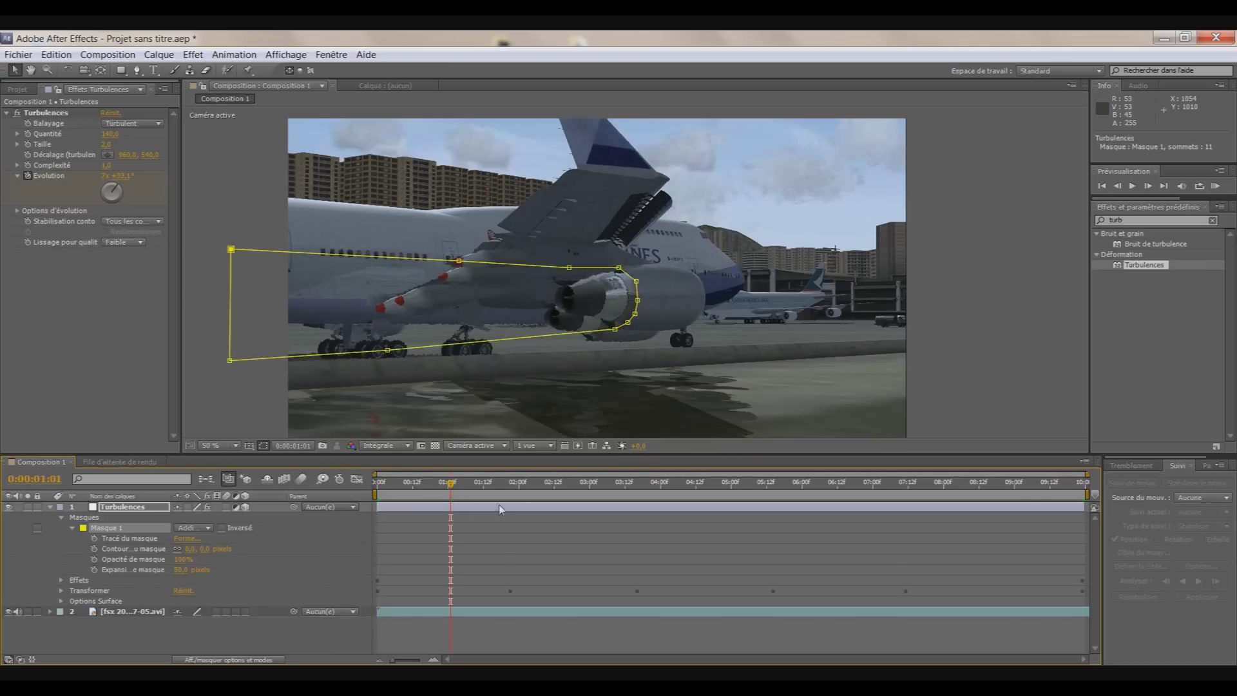
{"action": "mouse_move", "coordinate": [453, 485]}
{"action": "left_mouse_down"}
{"action": "mouse_move", "coordinate": [876, 488]}
{"action": "mouse_move", "coordinate": [577, 502]}
{"action": "left_mouse_up"}
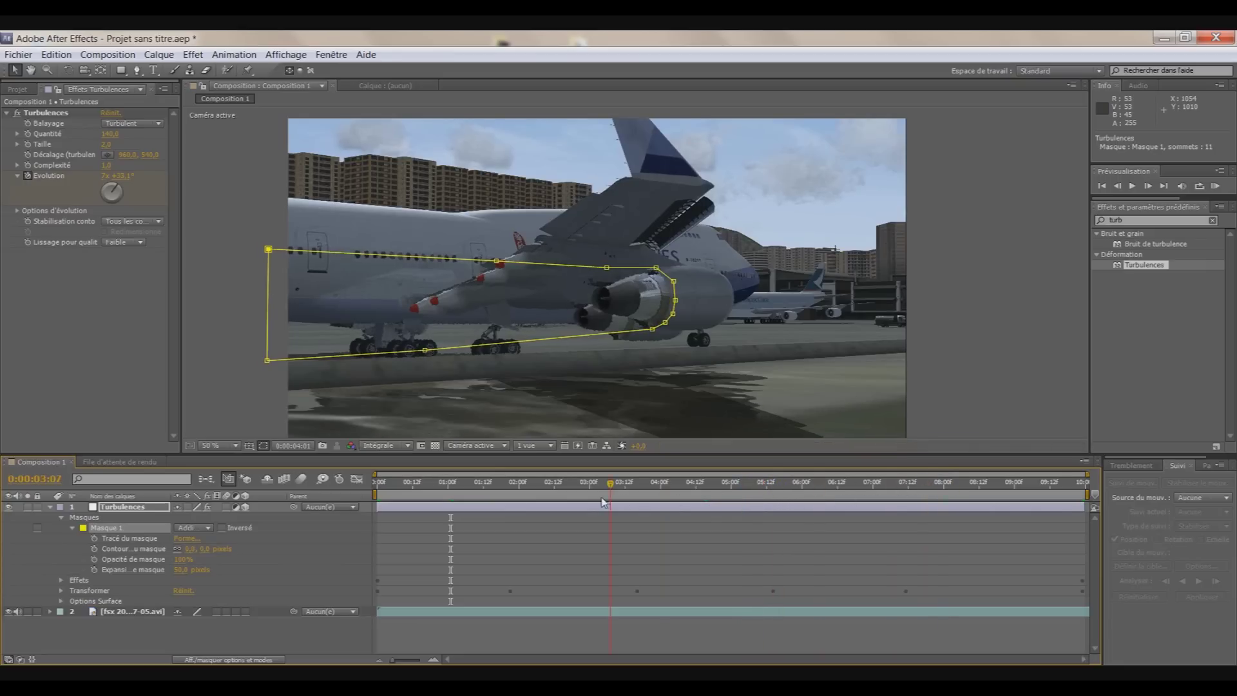